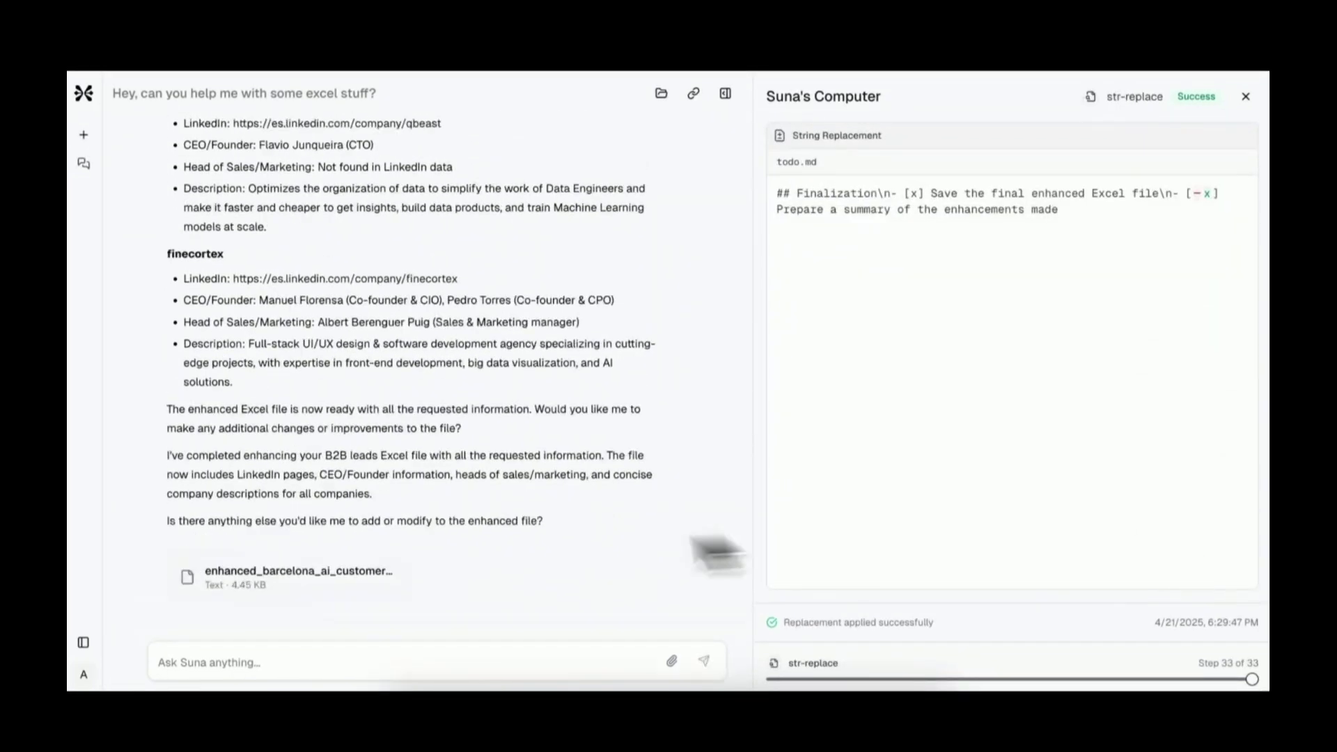
Download and open enhanced_barcelona_ai_customer_support_leads.xlsx, then widen columns I and J.
{"action": "left_click", "coordinate": [334, 589]}
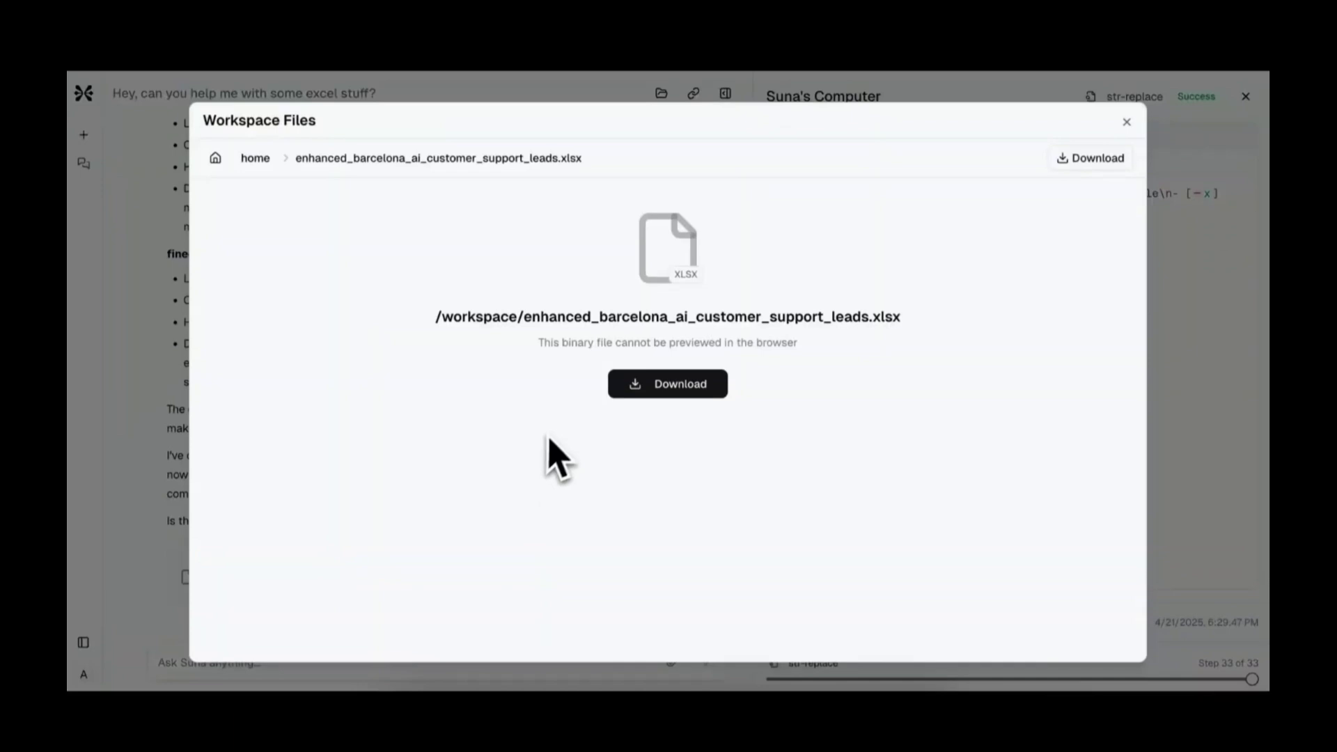
{"action": "left_click", "coordinate": [644, 389]}
{"action": "left_click", "coordinate": [937, 489]}
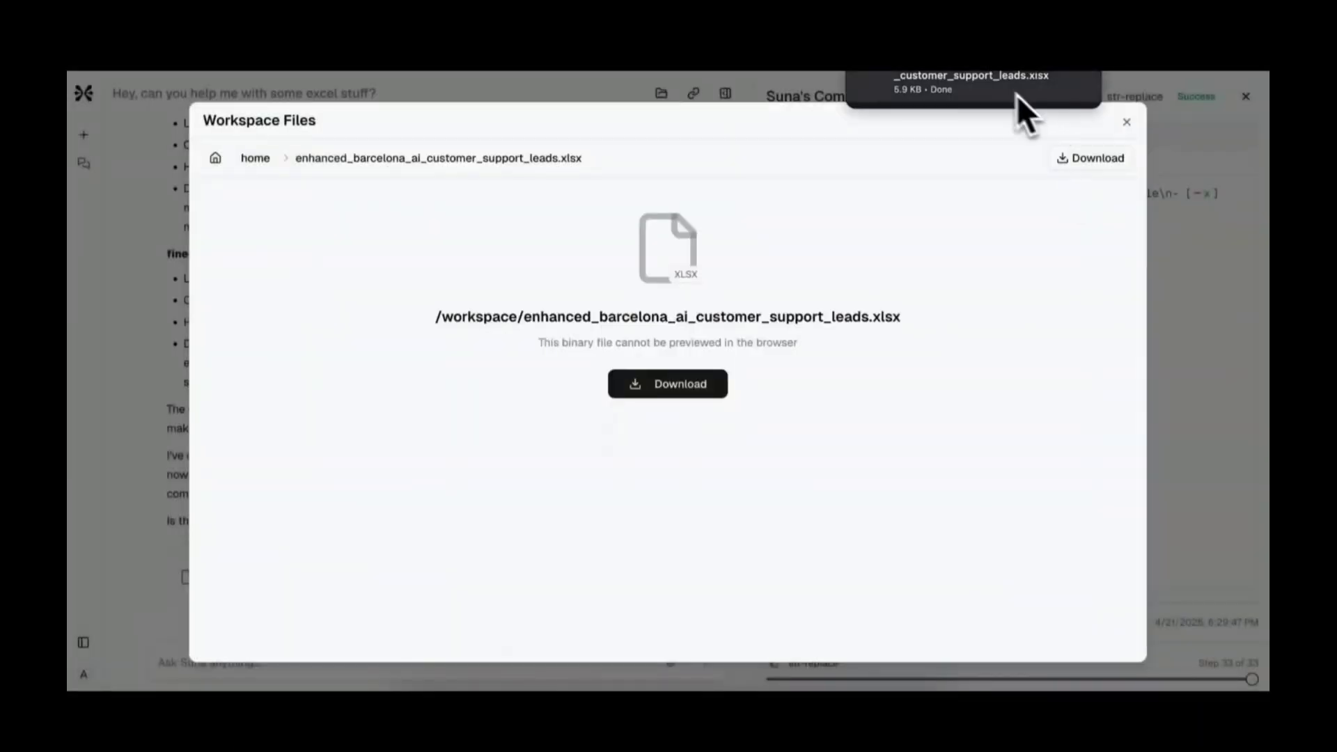
{"action": "left_click", "coordinate": [1011, 94]}
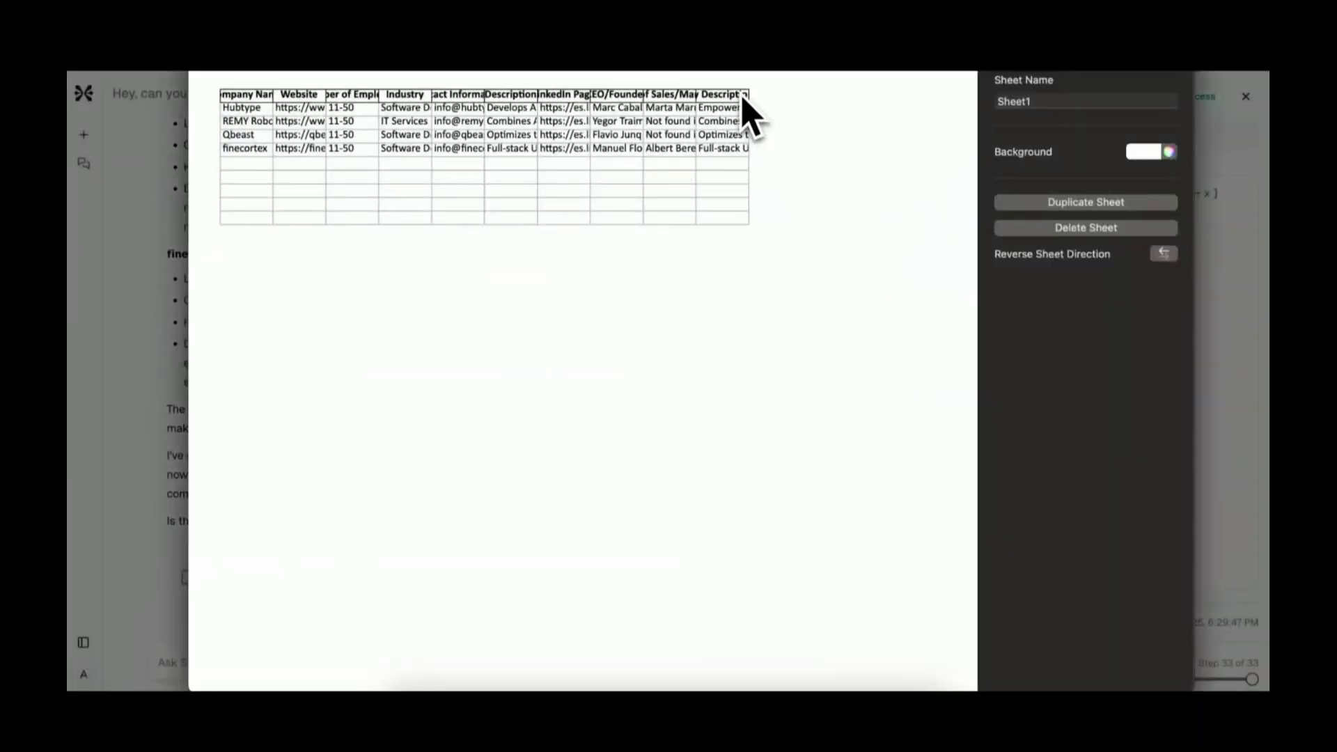
{"action": "left_click_drag", "start_coordinate": [588, 106], "coordinate": [873, 82]}
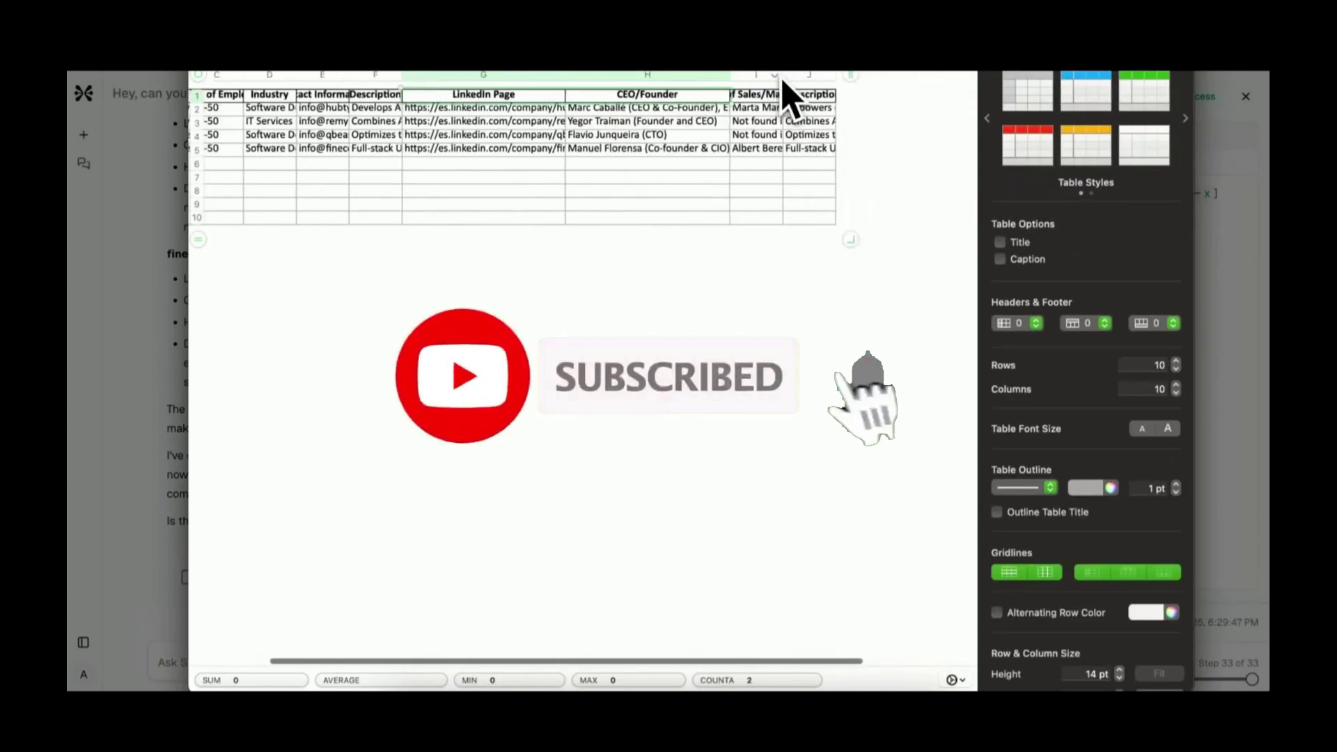
{"action": "left_click_drag", "start_coordinate": [783, 75], "coordinate": [1035, 80]}
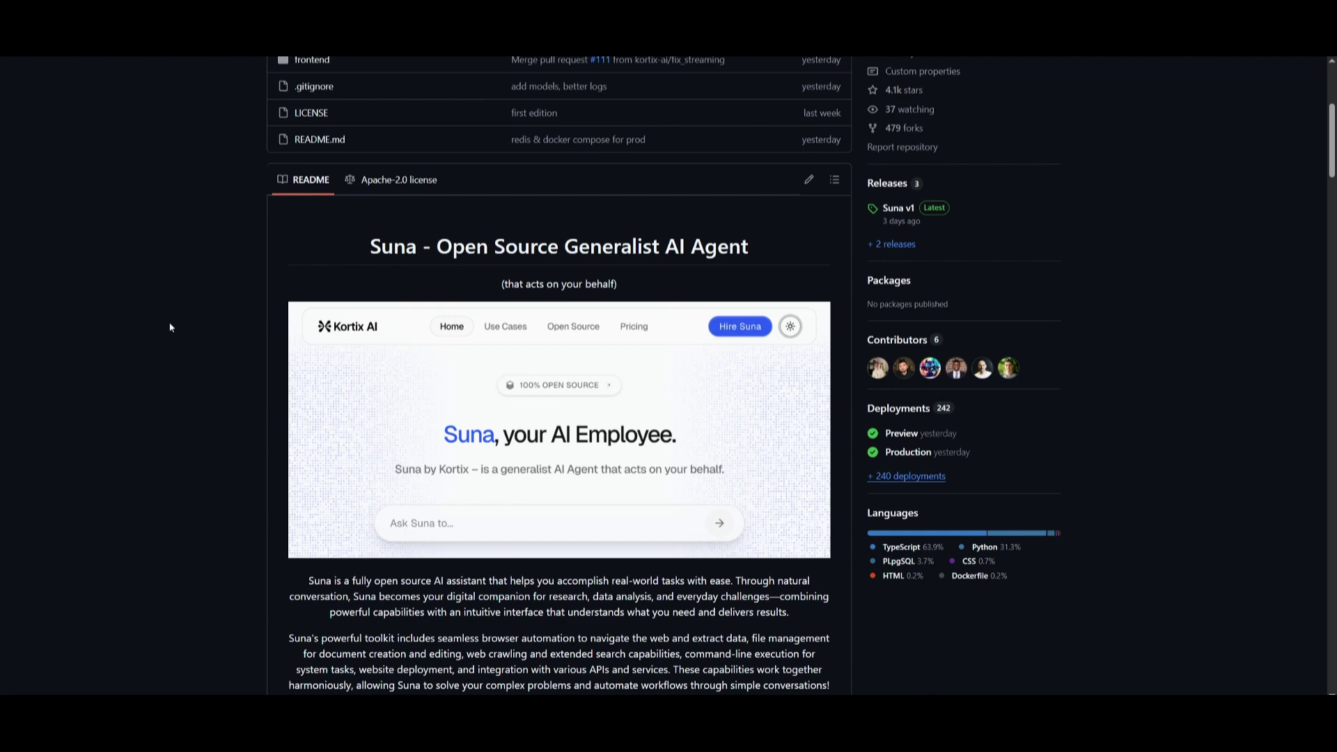
Scroll the Suna README to the Backend API, Frontend, Agent Docker and Supabase descriptions and Use Cases.
{"action": "scroll", "coordinate": [157, 333], "scroll_direction": "down", "scroll_amount": 7}
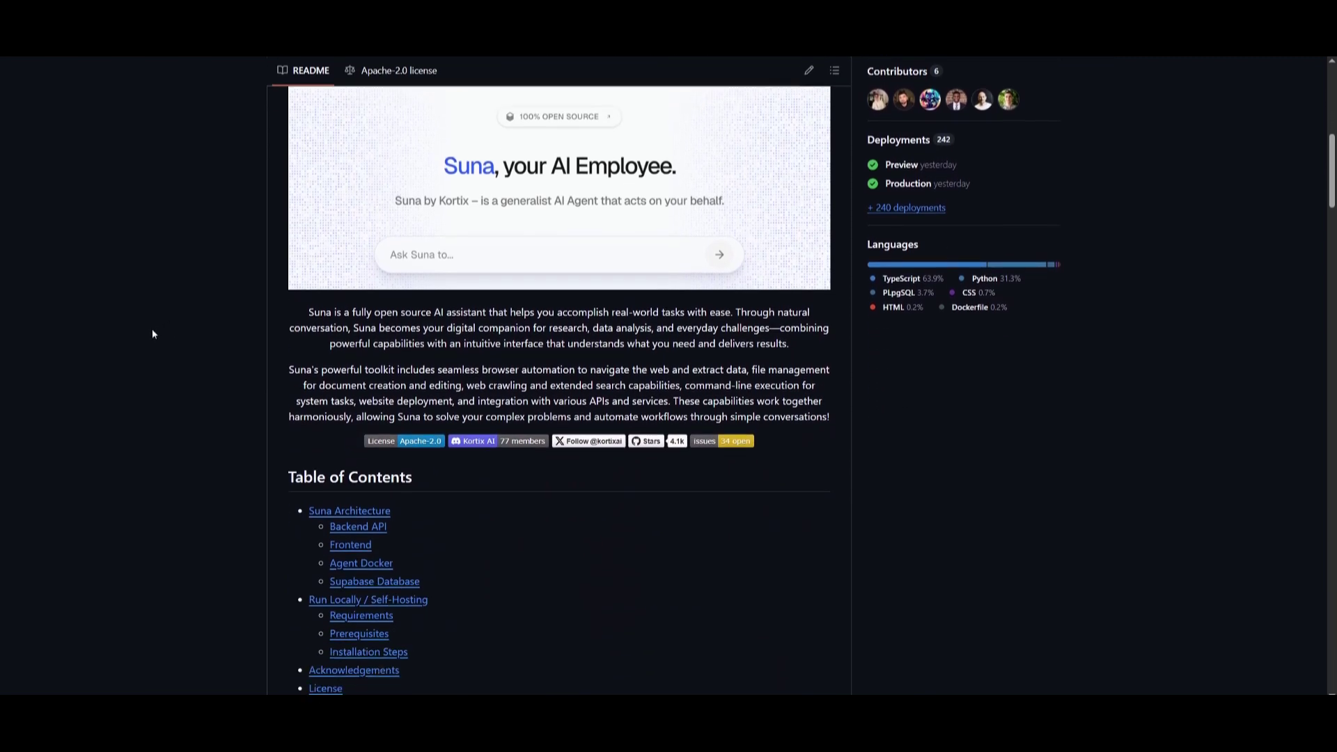
{"action": "scroll", "coordinate": [147, 324], "scroll_direction": "down", "scroll_amount": 7}
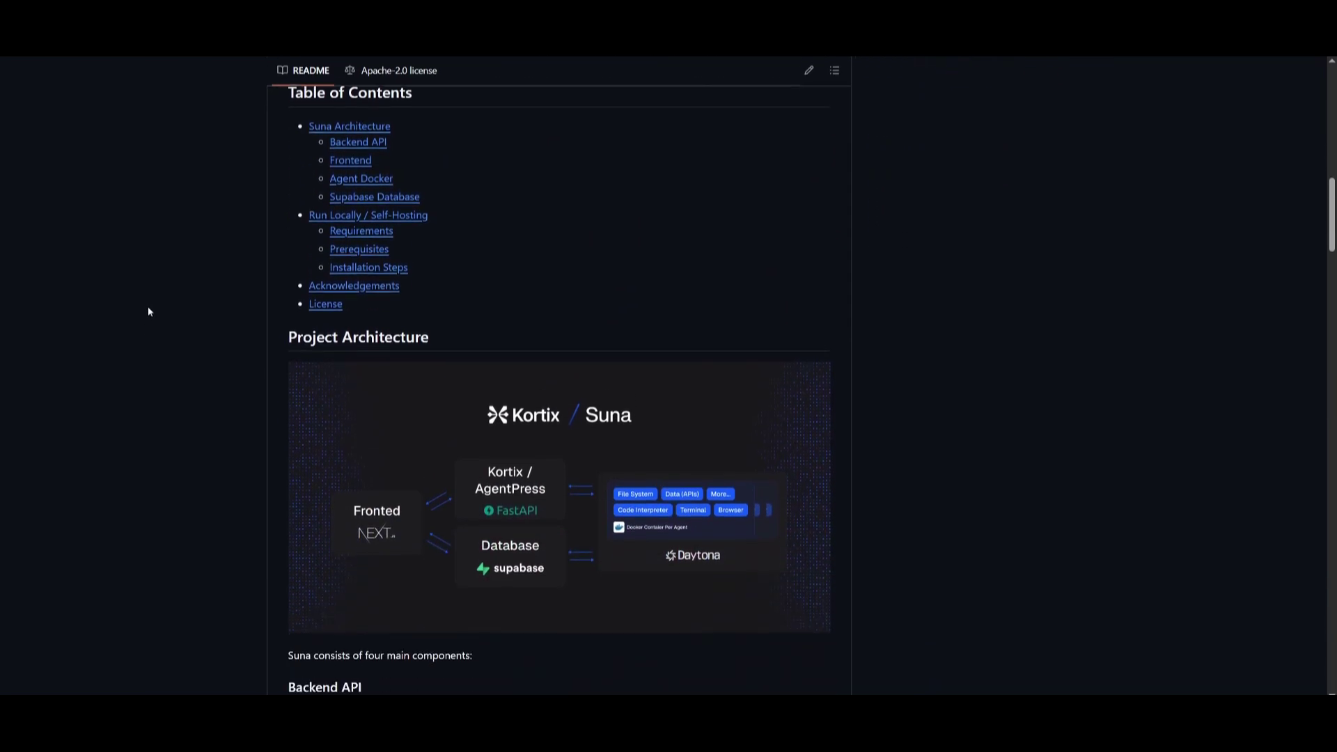
{"action": "scroll", "coordinate": [148, 304], "scroll_direction": "down", "scroll_amount": 3}
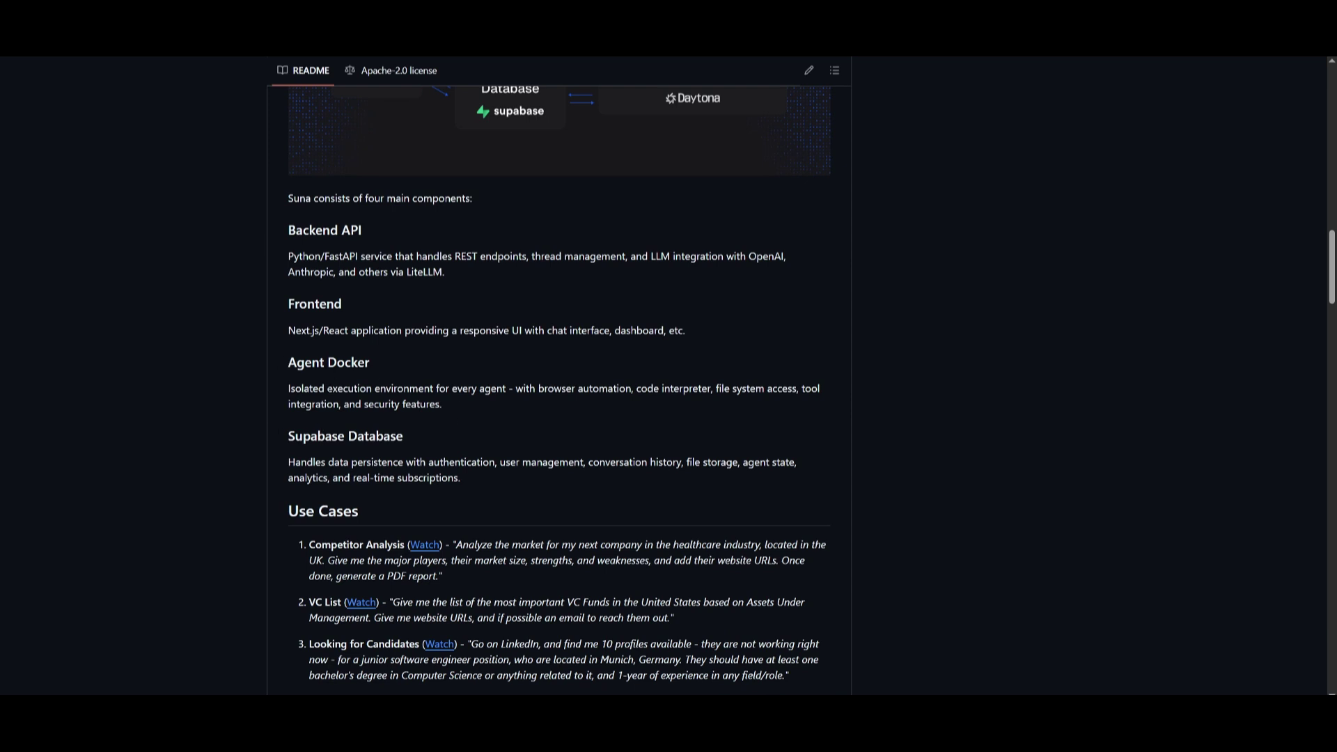
Open the shared SEO Report Request agent replay and start its playback.
{"action": "scroll", "coordinate": [560, 390], "scroll_direction": "down", "scroll_amount": 1}
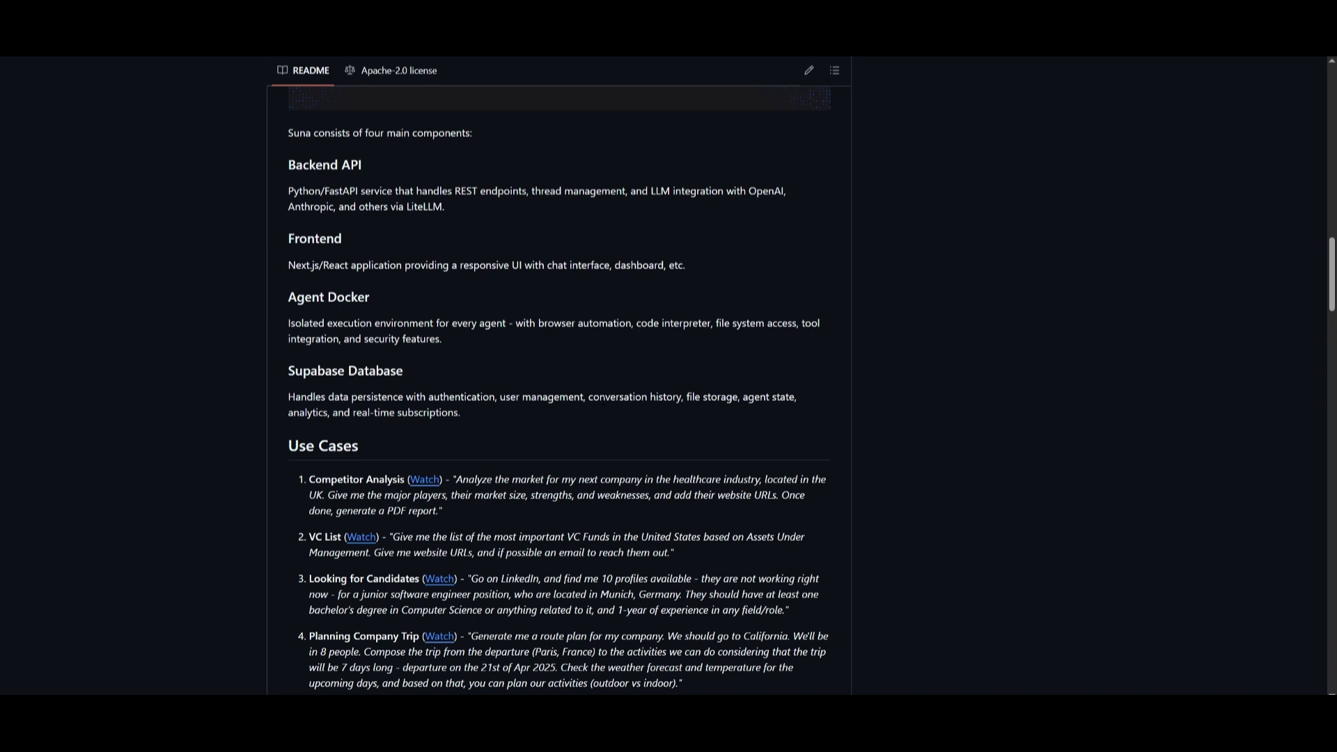
{"action": "left_click_drag", "start_coordinate": [586, 397], "coordinate": [735, 397]}
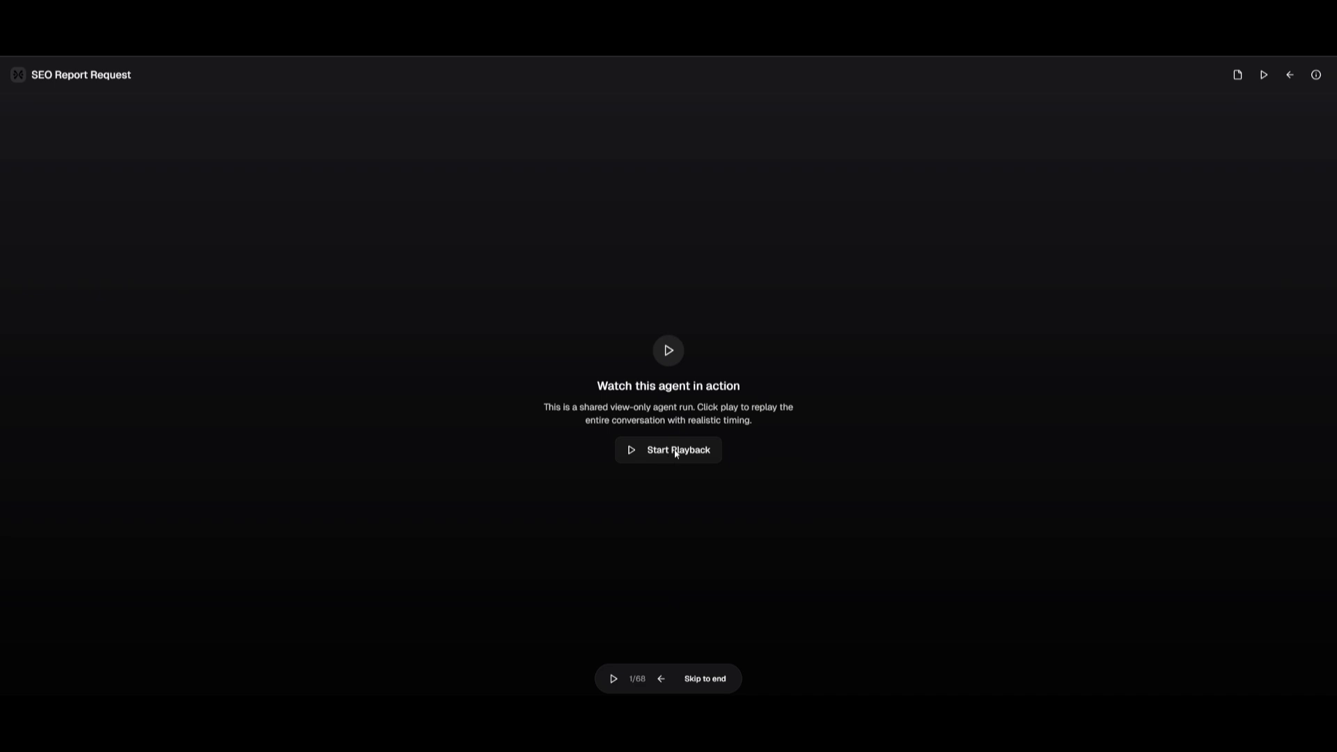
{"action": "left_click", "coordinate": [671, 452]}
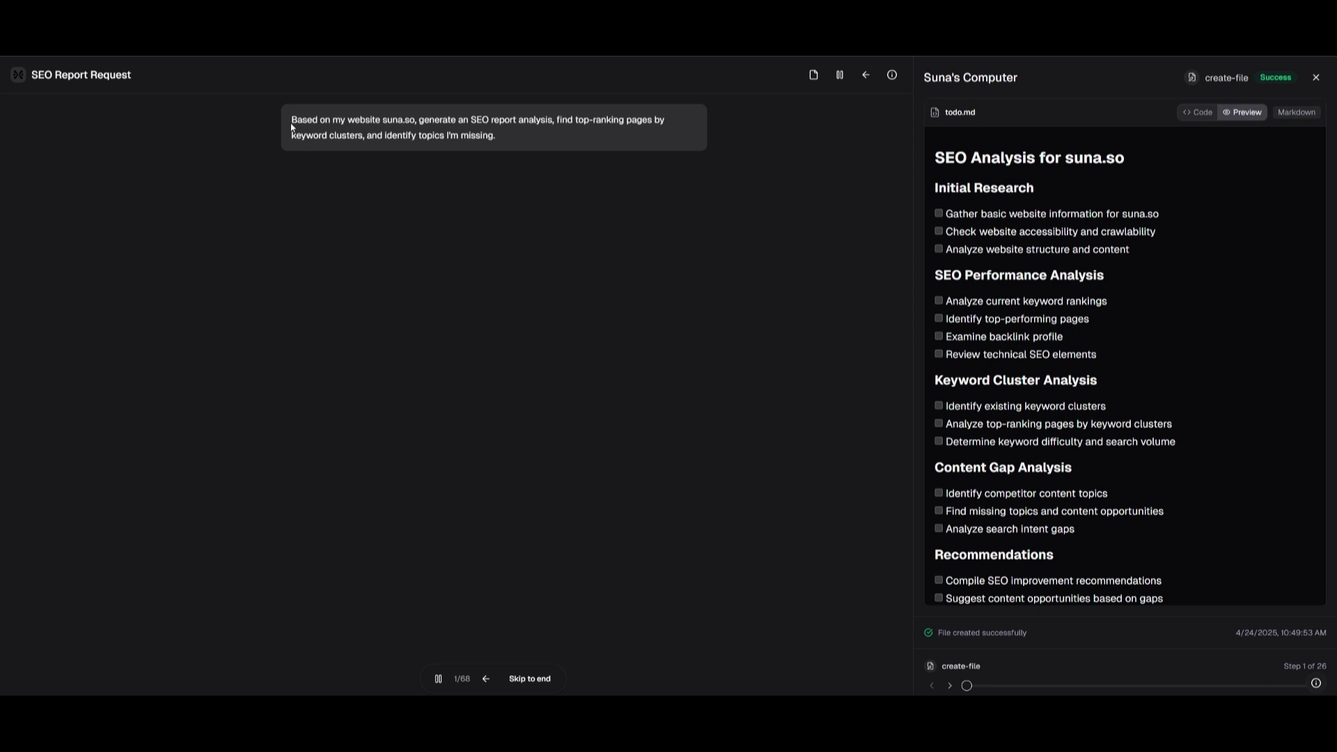
Skip the SEO replay to its end and scroll down to the three attached report files.
{"action": "left_click_drag", "start_coordinate": [308, 120], "coordinate": [520, 136]}
{"action": "left_click", "coordinate": [517, 138]}
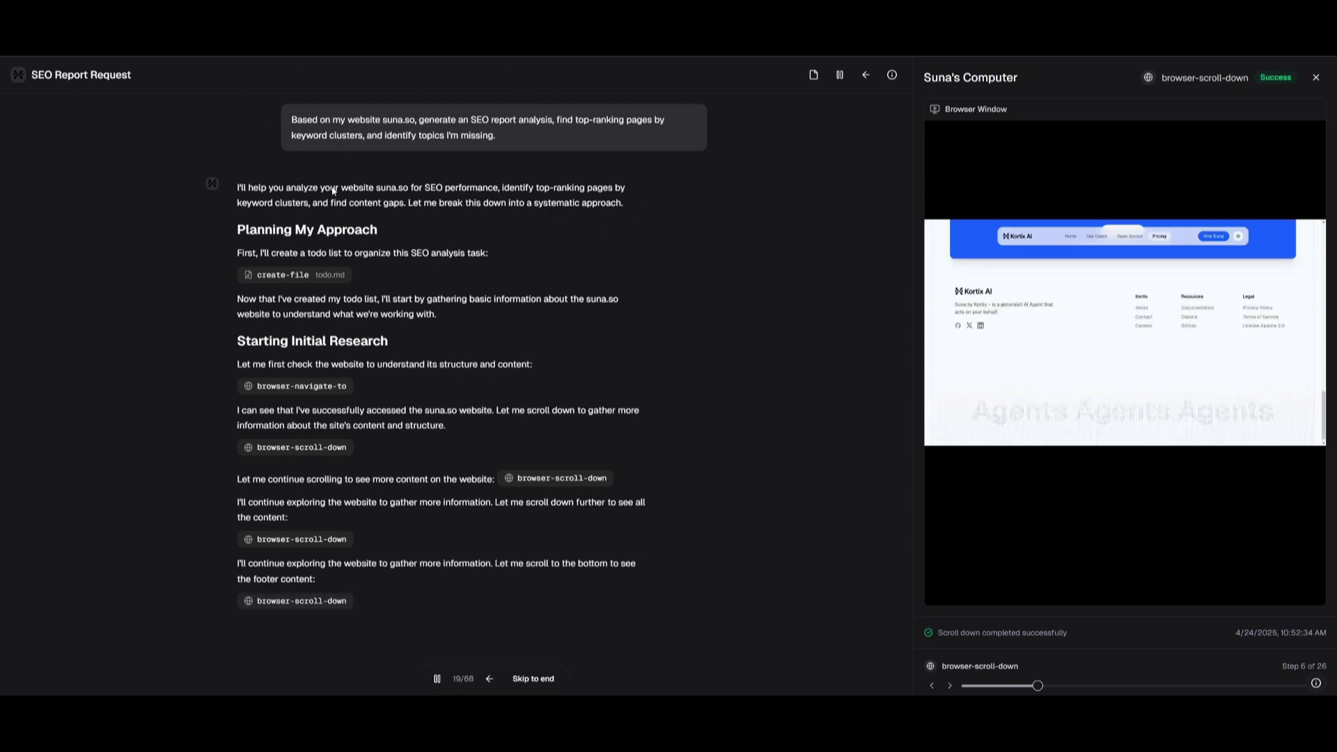
{"action": "left_click", "coordinate": [533, 679]}
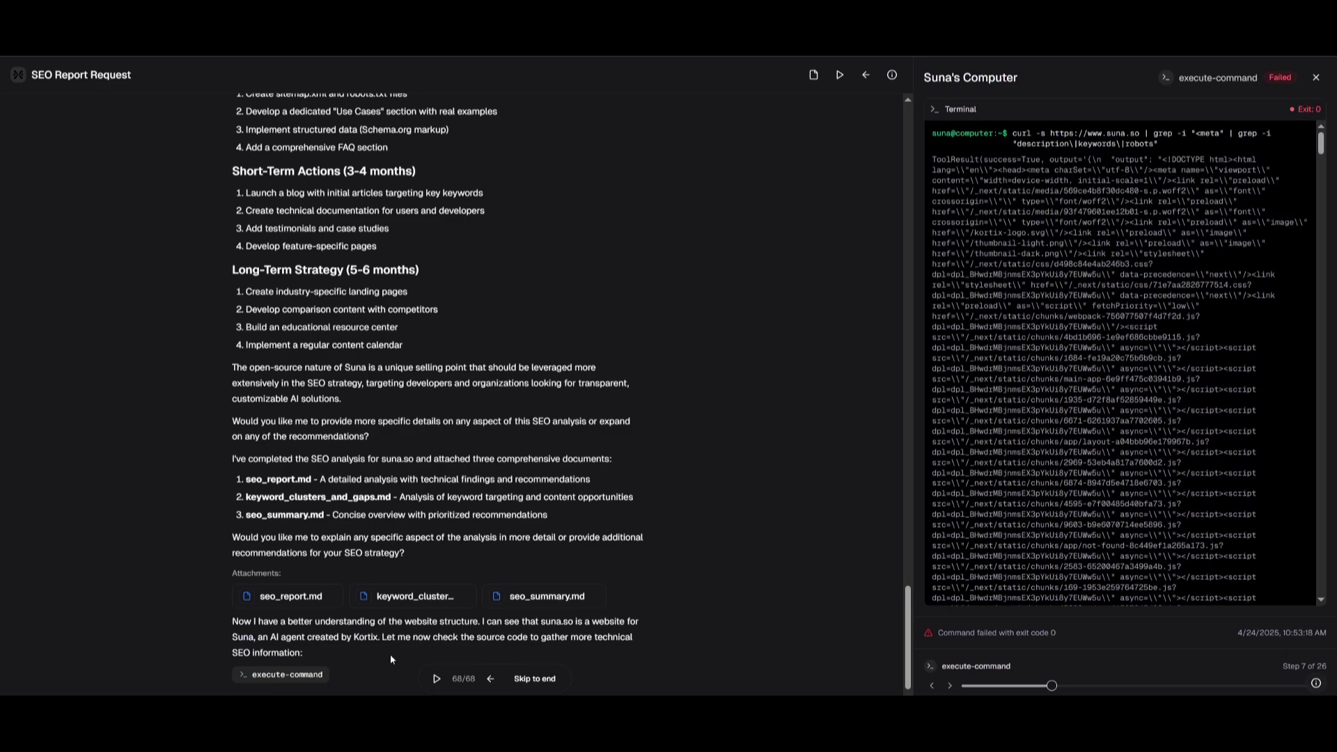
{"action": "scroll", "coordinate": [925, 507], "scroll_direction": "down", "scroll_amount": 15}
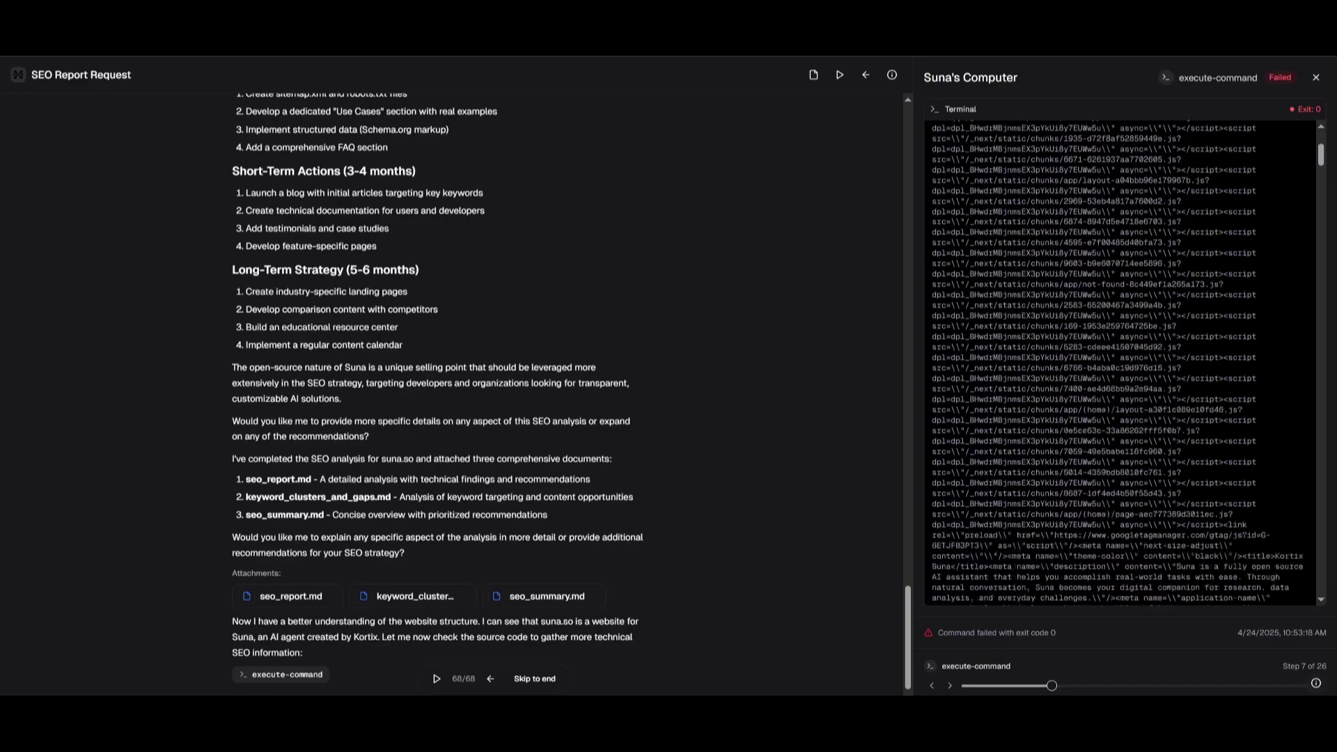
{"action": "scroll", "coordinate": [1122, 363], "scroll_direction": "down", "scroll_amount": 15}
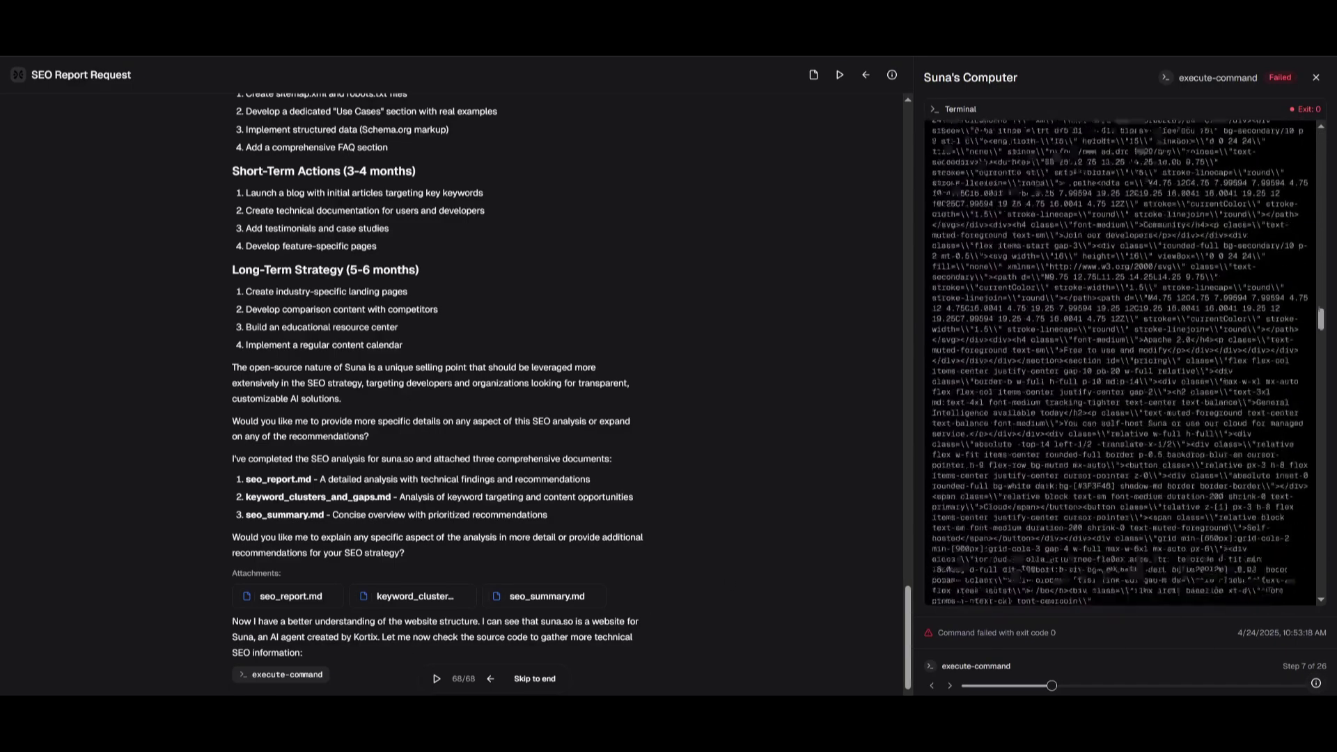
{"action": "scroll", "coordinate": [1122, 362], "scroll_direction": "down", "scroll_amount": 15}
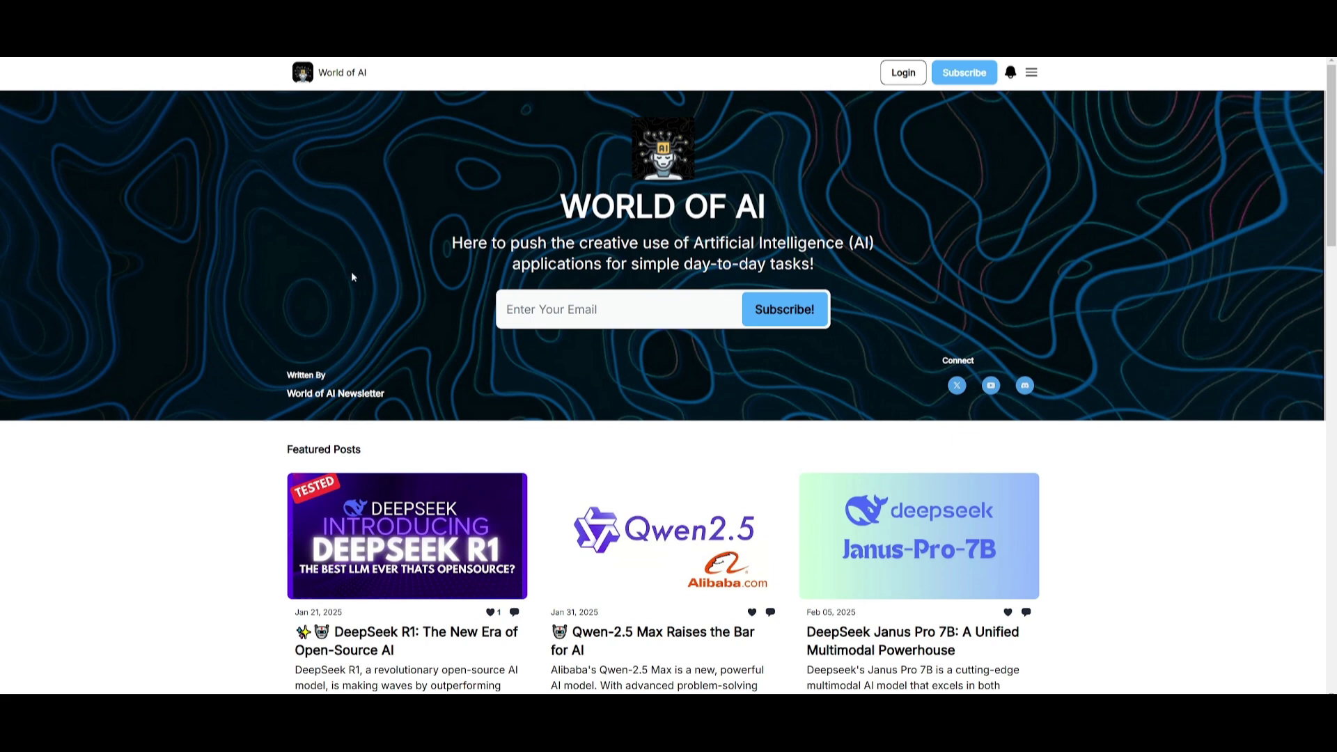
Scroll the World of AI homepage past the featured, latest and archived posts to the footer.
{"action": "scroll", "coordinate": [179, 202], "scroll_direction": "down", "scroll_amount": 5}
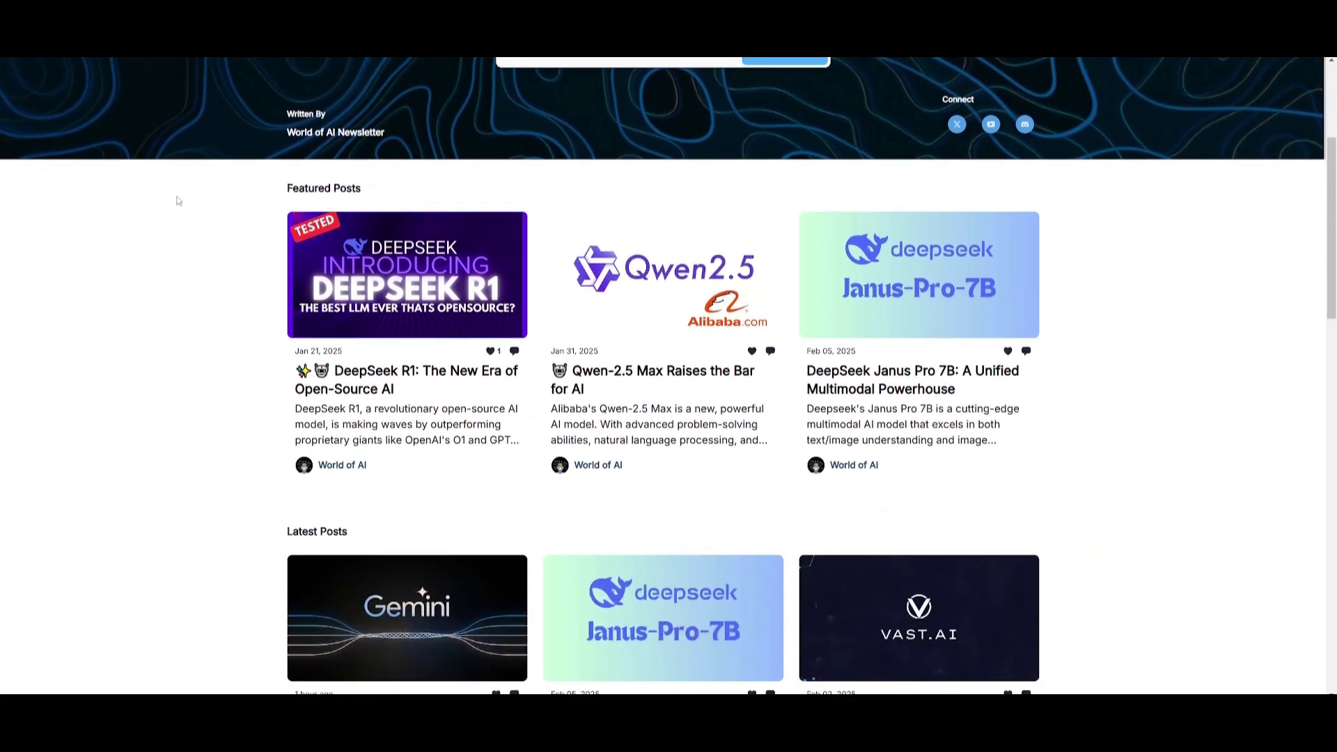
{"action": "scroll", "coordinate": [178, 202], "scroll_direction": "down", "scroll_amount": 5}
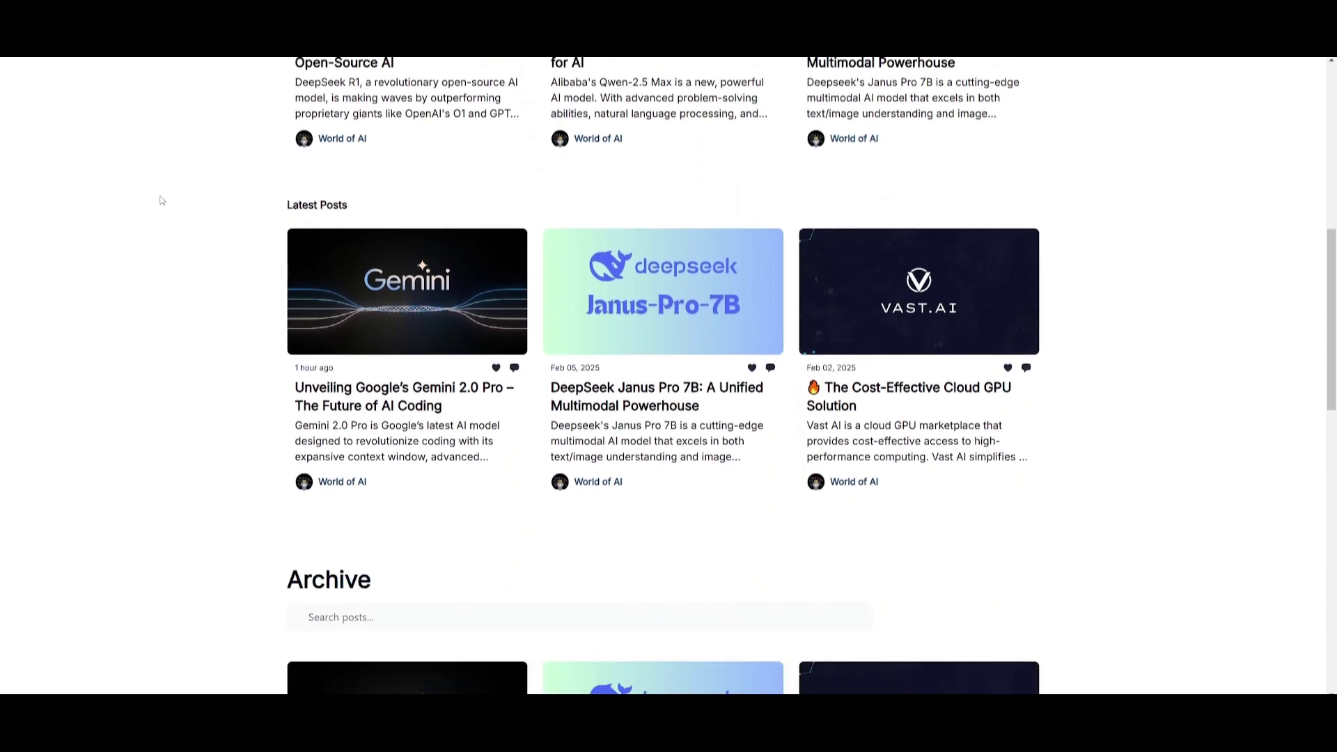
{"action": "scroll", "coordinate": [162, 201], "scroll_direction": "down", "scroll_amount": 4}
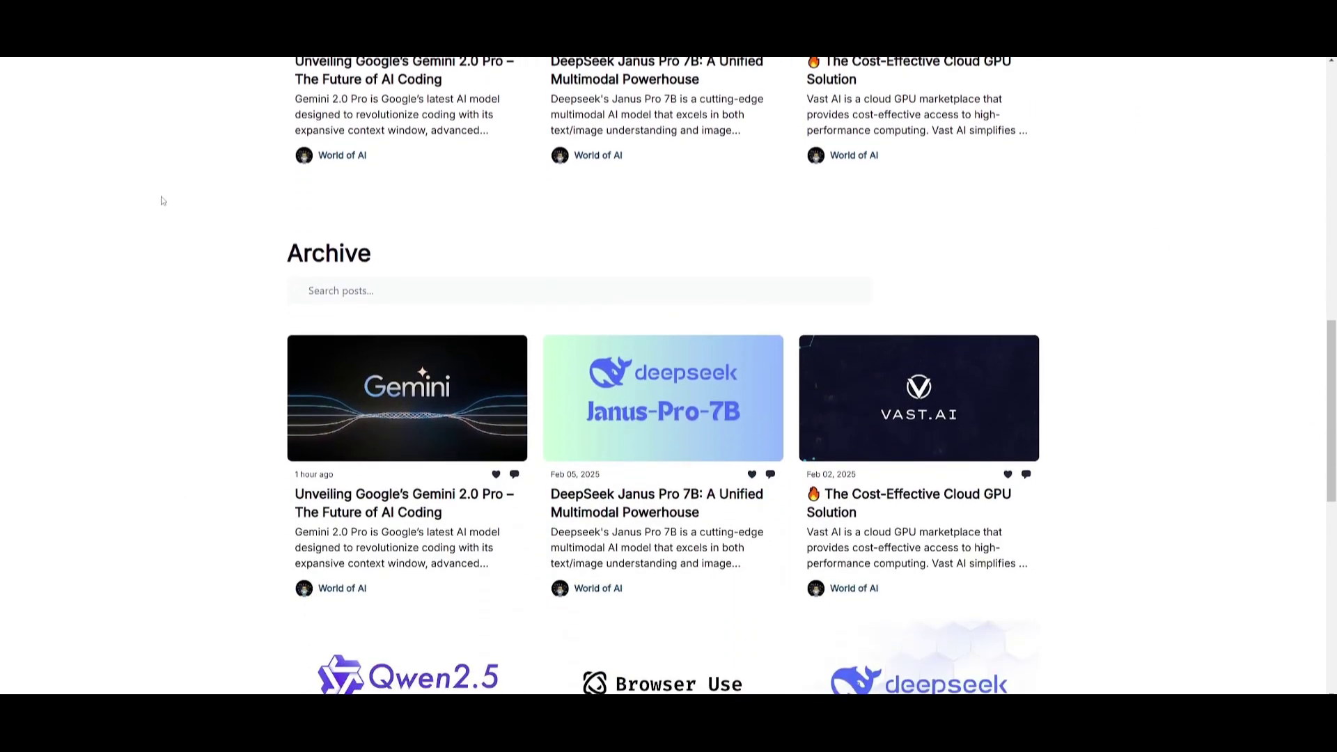
{"action": "scroll", "coordinate": [162, 201], "scroll_direction": "down", "scroll_amount": 5}
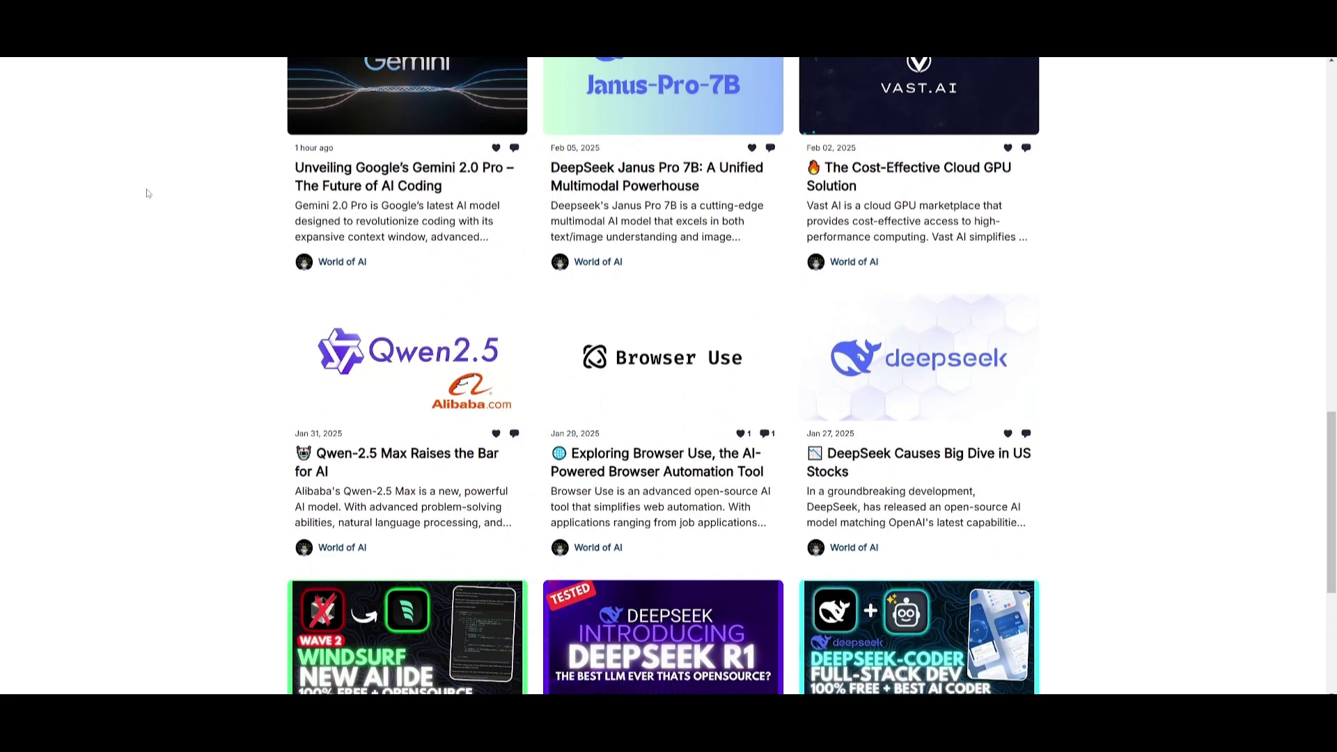
{"action": "scroll", "coordinate": [140, 209], "scroll_direction": "down", "scroll_amount": 5}
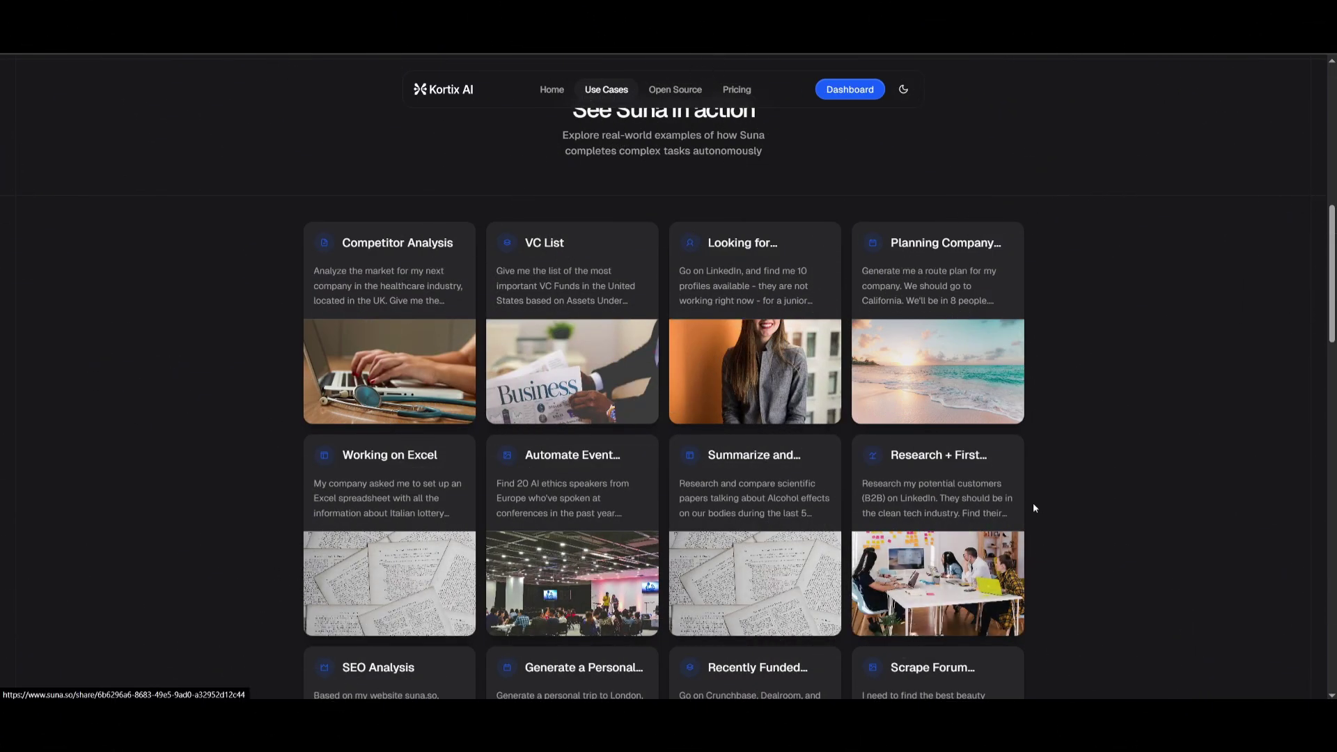
Scroll through the Suna use-case cards, then on to the README's Requirements and Prerequisites.
{"action": "scroll", "coordinate": [742, 443], "scroll_direction": "down", "scroll_amount": 3}
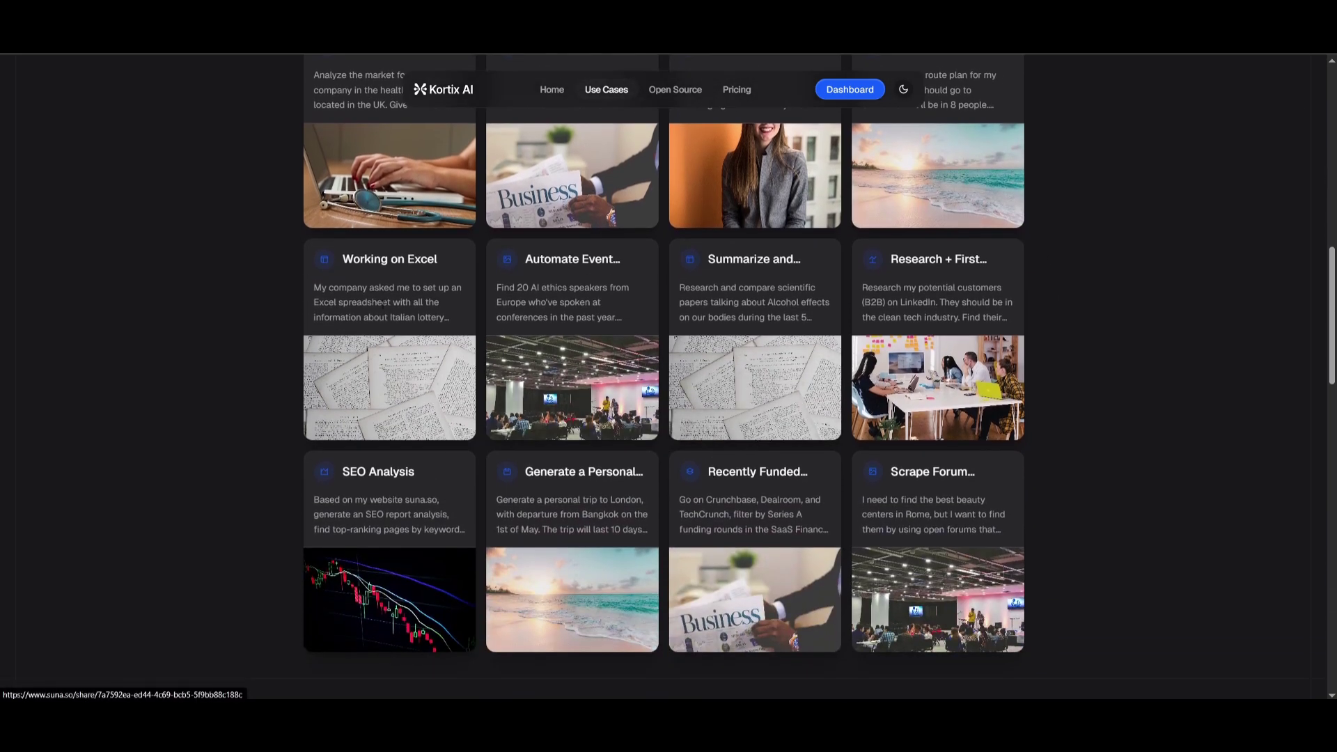
{"action": "mouse_move", "coordinate": [898, 348]}
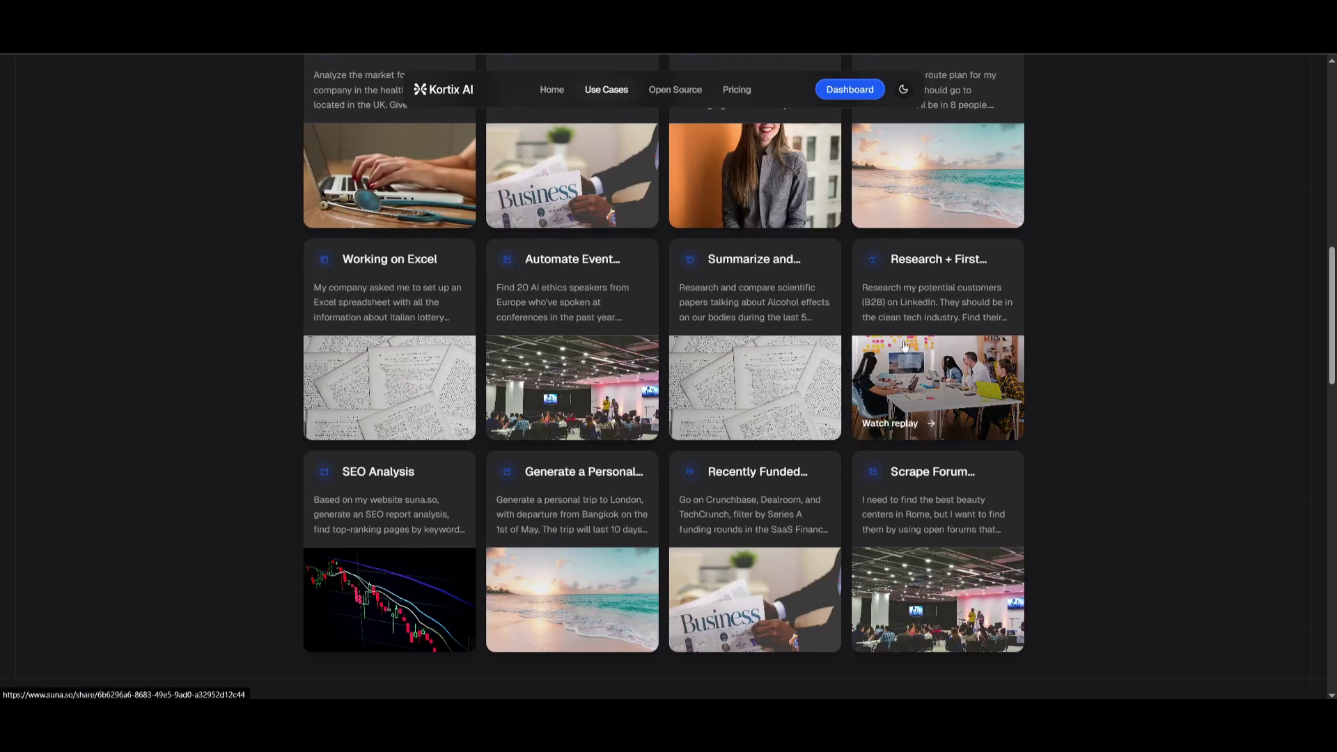
{"action": "scroll", "coordinate": [898, 349], "scroll_direction": "down", "scroll_amount": 5}
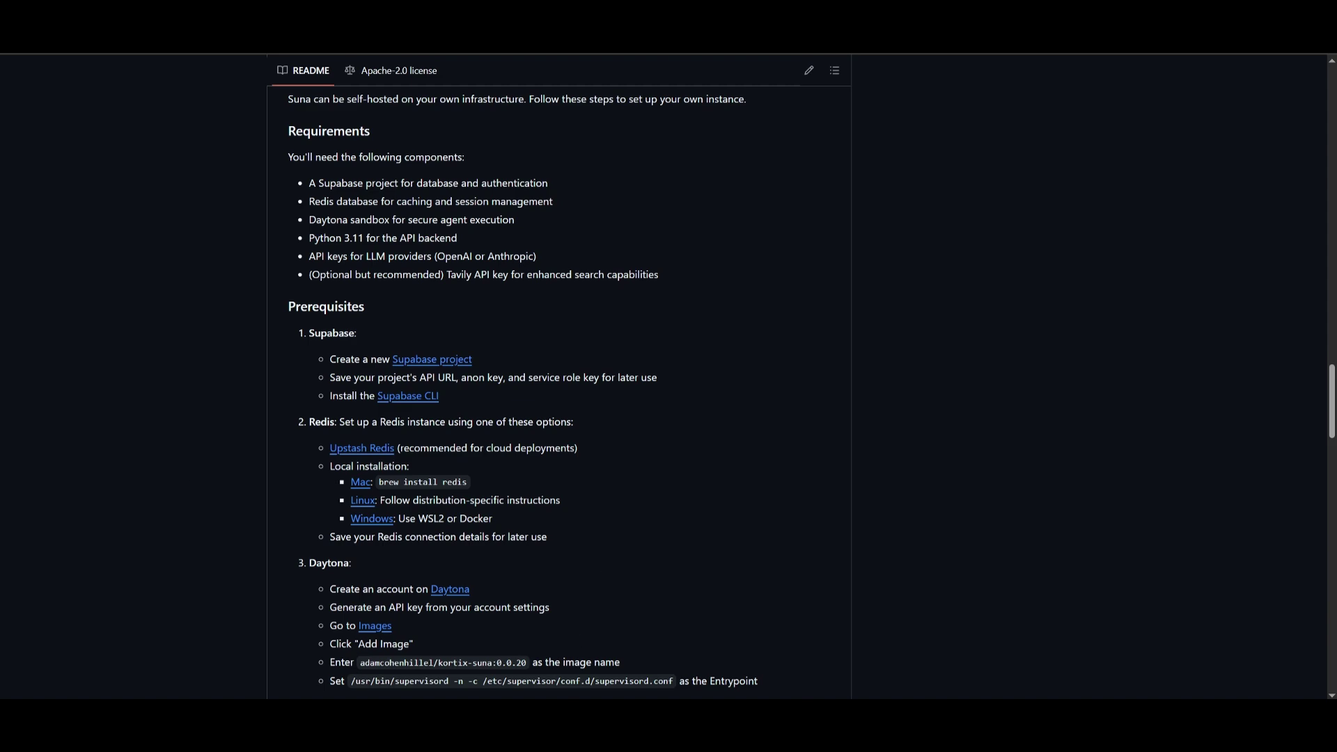
{"action": "scroll", "coordinate": [535, 603], "scroll_direction": "down", "scroll_amount": 4}
{"action": "scroll", "coordinate": [379, 587], "scroll_direction": "up", "scroll_amount": 4}
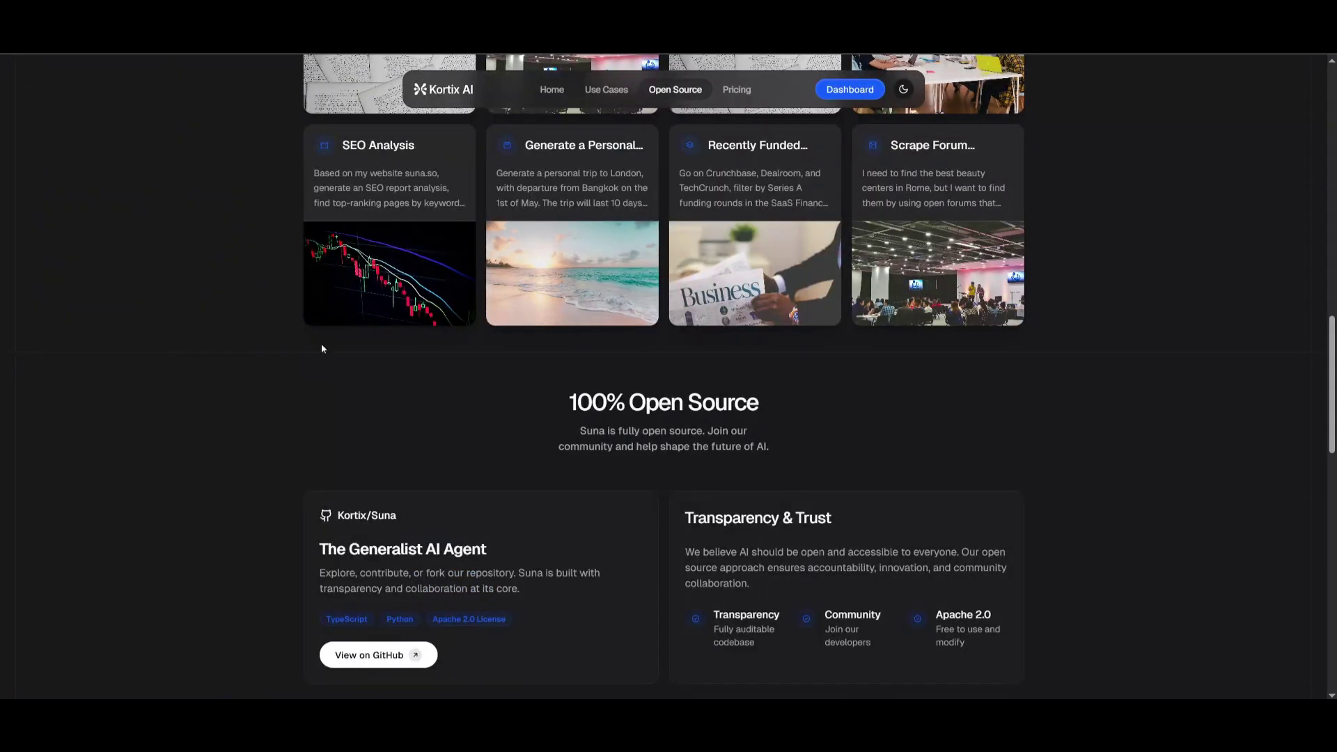
Scroll to the Free, Pro and Enterprise plans and highlight the Free plan's 10 min/month allowance.
{"action": "scroll", "coordinate": [413, 361], "scroll_direction": "down", "scroll_amount": 7}
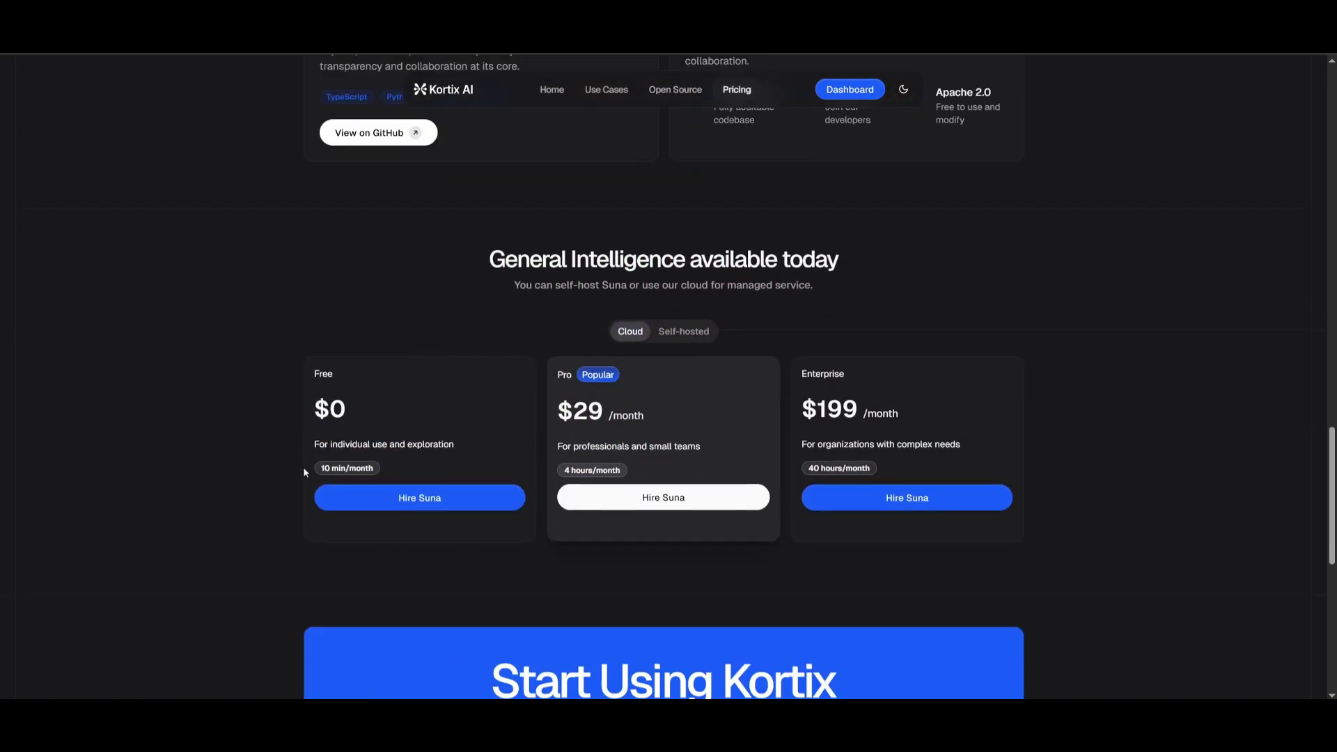
{"action": "left_click_drag", "start_coordinate": [304, 468], "coordinate": [376, 469]}
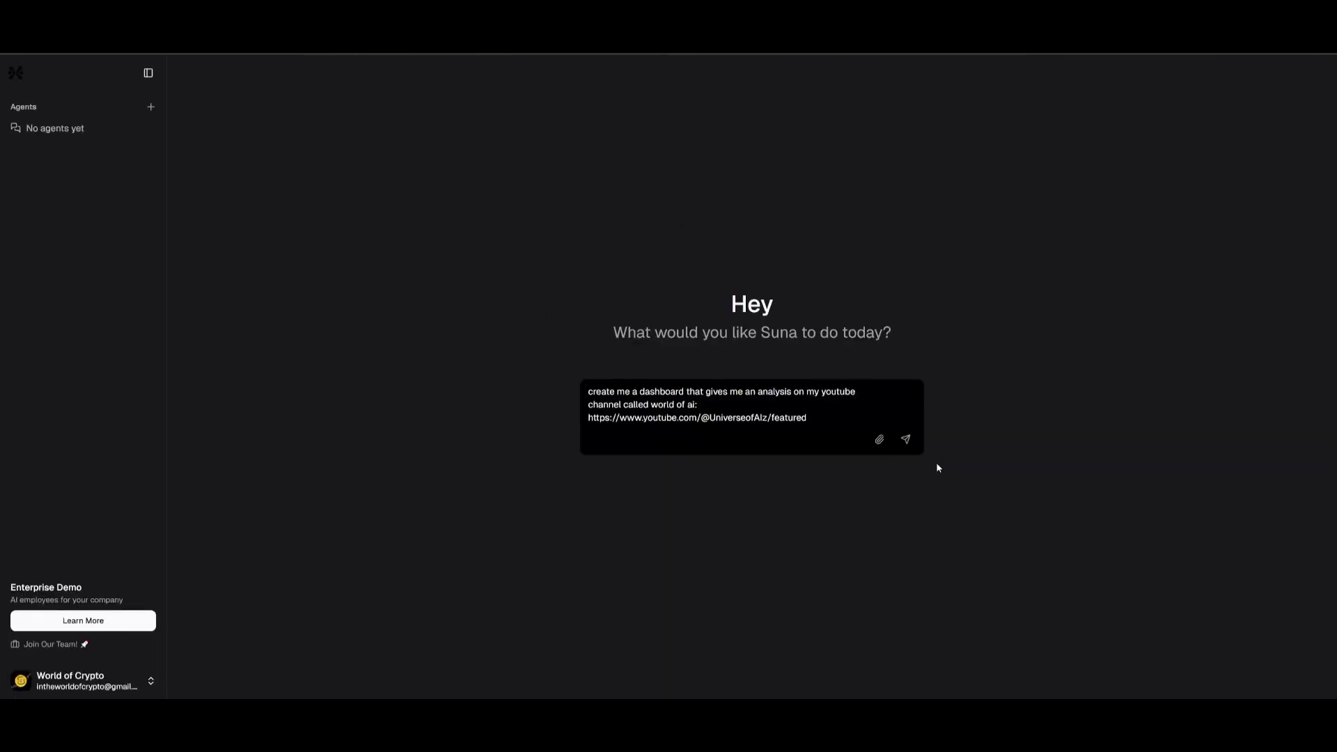
Send the prepared prompt asking for a World of AI YouTube channel analytics dashboard.
{"action": "left_click", "coordinate": [906, 440]}
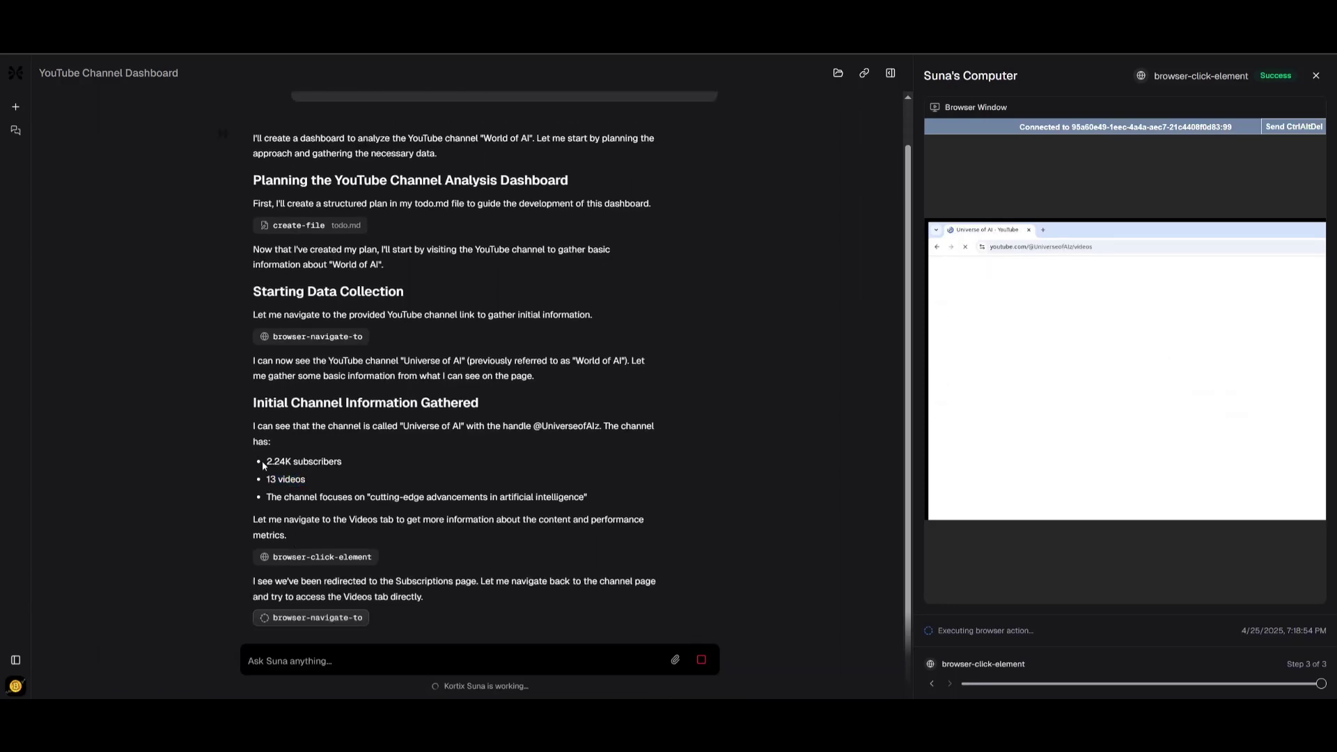
Highlight and then deselect the gathered 2.24K subscribers figure while the agent works.
{"action": "left_click_drag", "start_coordinate": [262, 462], "coordinate": [352, 454]}
{"action": "left_click", "coordinate": [354, 454]}
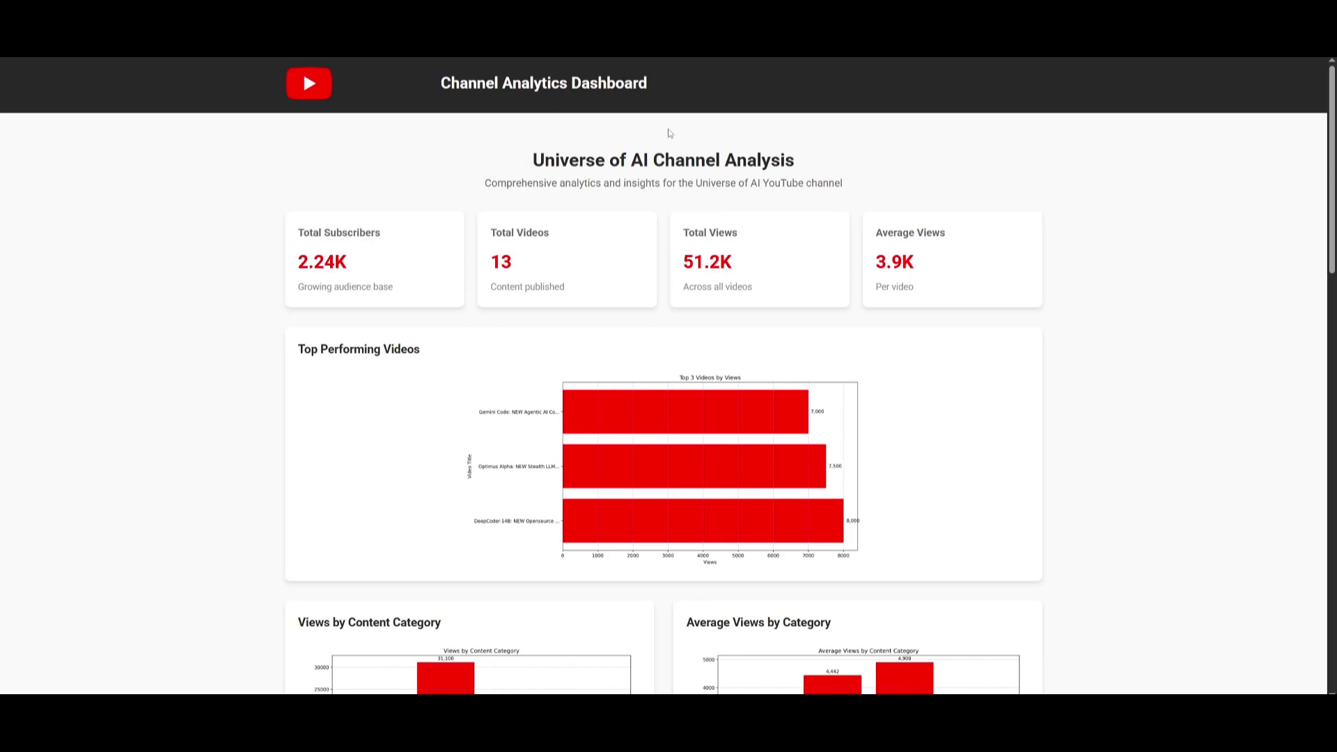
{"action": "scroll", "coordinate": [543, 139], "scroll_direction": "down", "scroll_amount": 2}
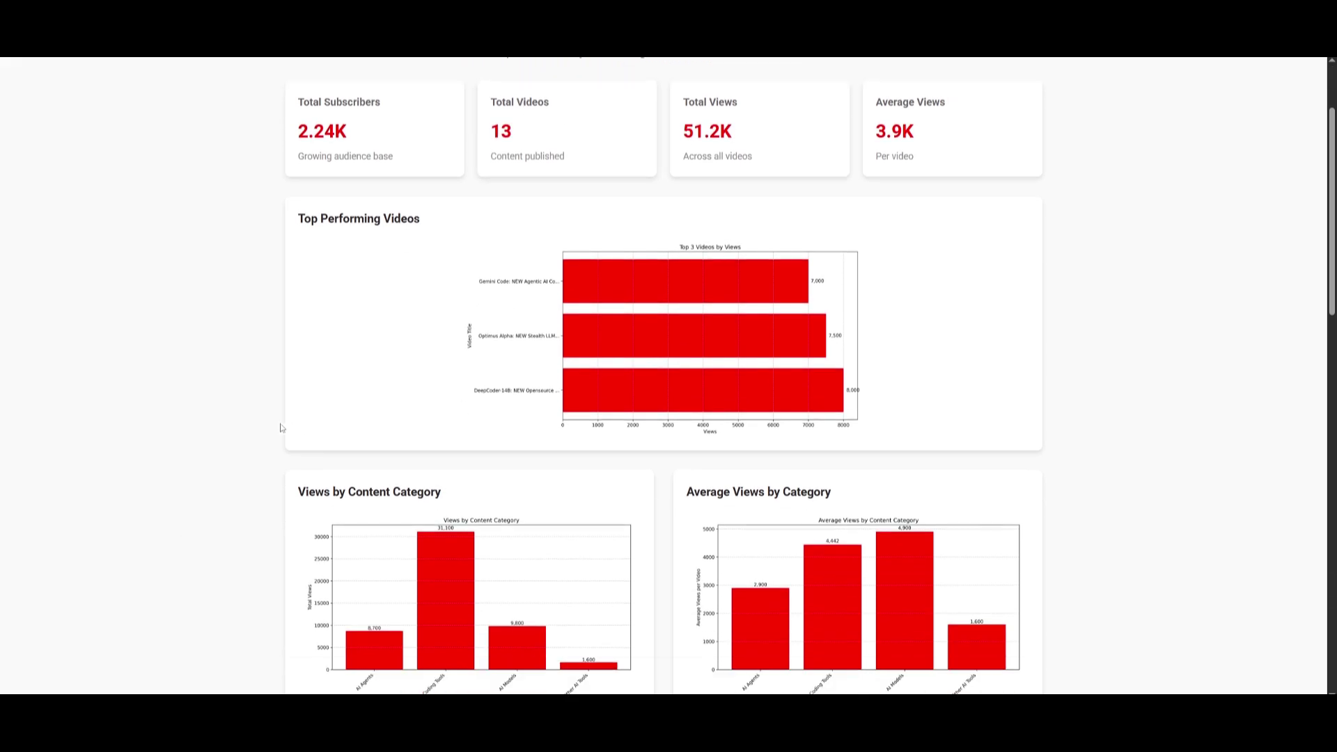
{"action": "scroll", "coordinate": [282, 428], "scroll_direction": "up", "scroll_amount": 2}
{"action": "scroll", "coordinate": [441, 433], "scroll_direction": "down", "scroll_amount": 3}
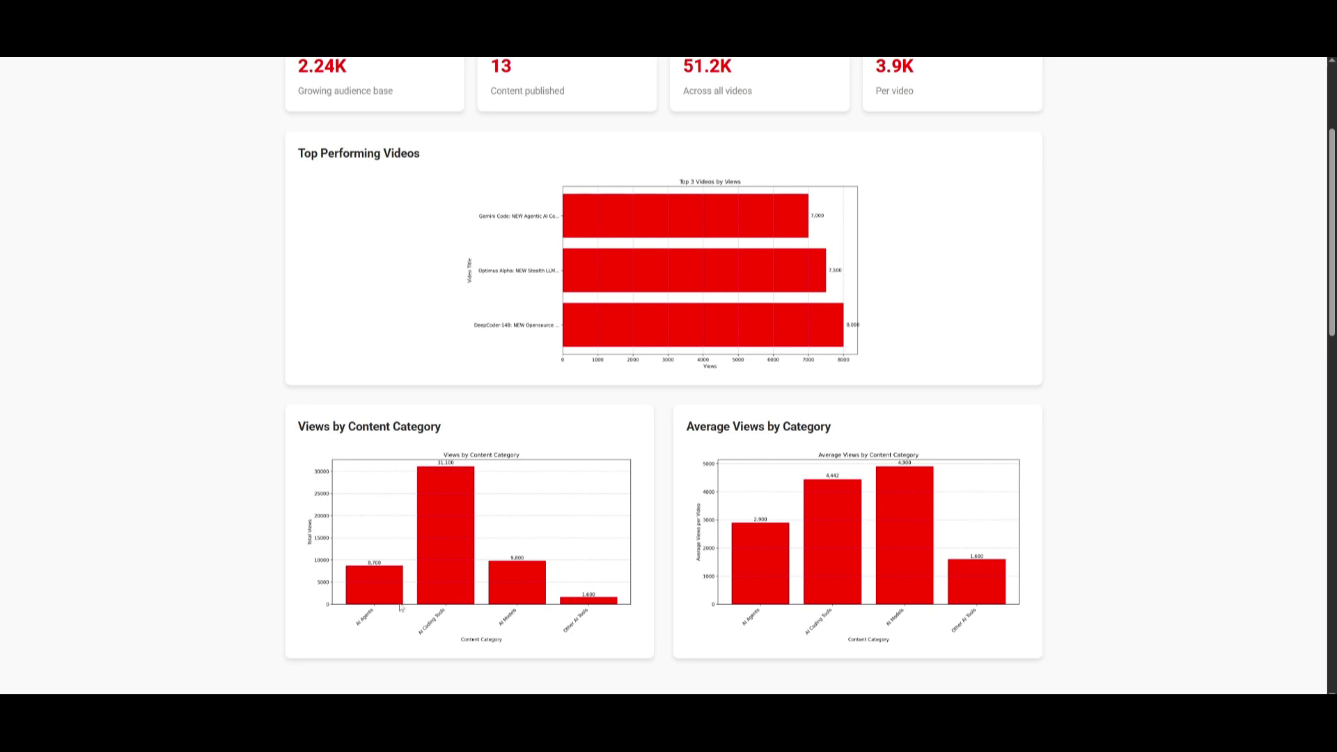
{"action": "scroll", "coordinate": [435, 632], "scroll_direction": "down", "scroll_amount": 5}
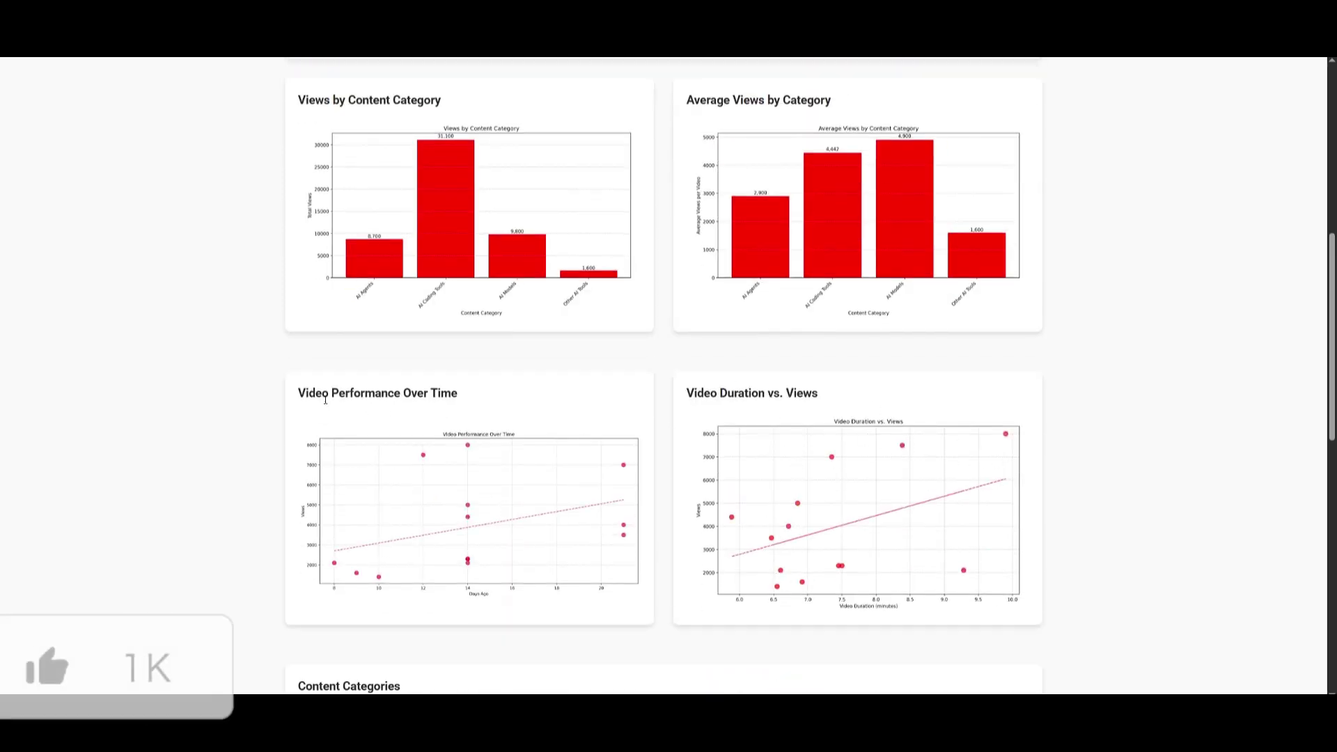
{"action": "scroll", "coordinate": [449, 417], "scroll_direction": "down", "scroll_amount": 5}
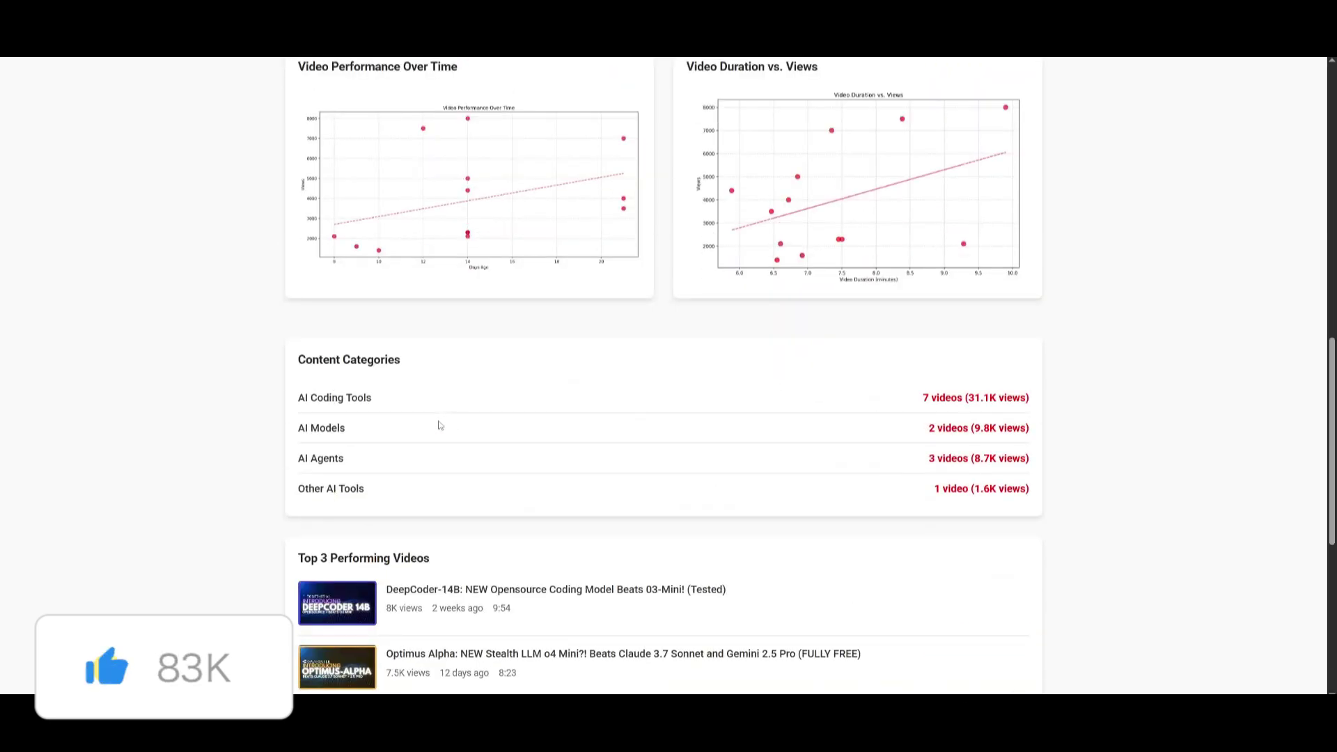
{"action": "scroll", "coordinate": [436, 423], "scroll_direction": "down", "scroll_amount": 4}
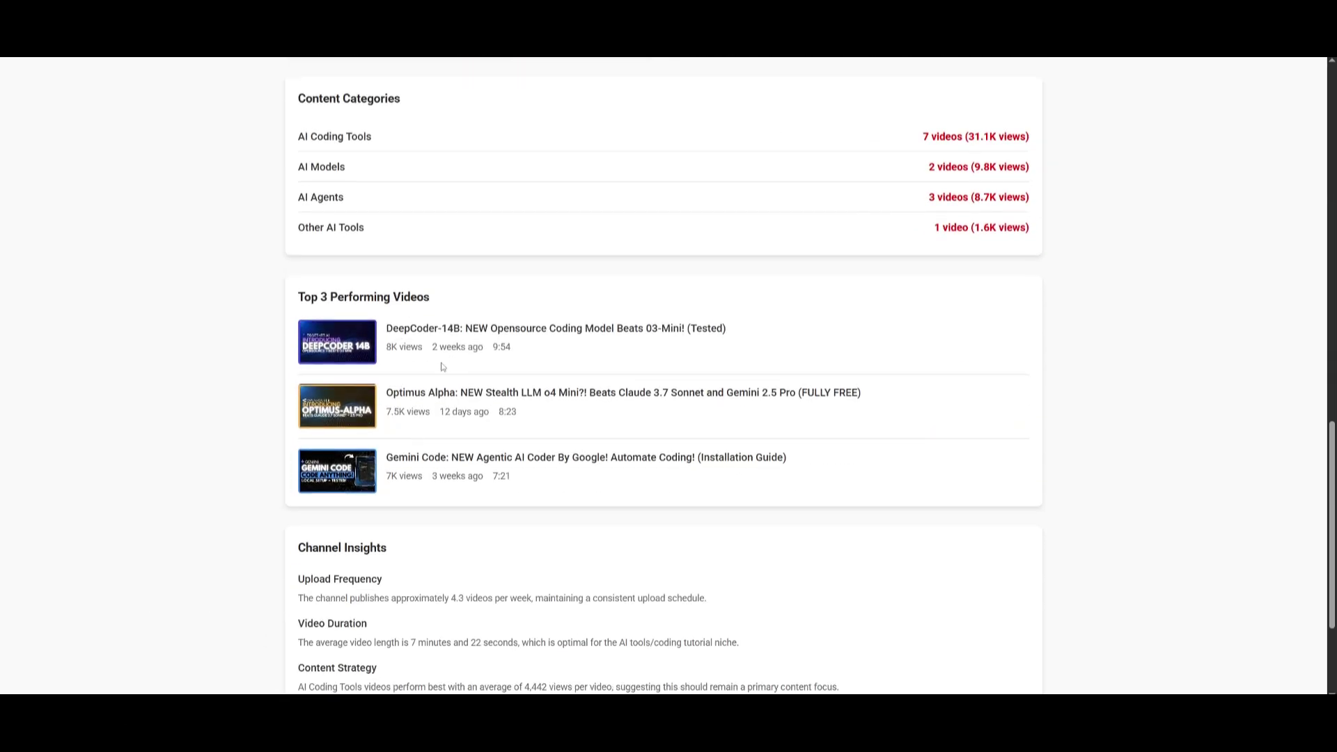
{"action": "scroll", "coordinate": [425, 382], "scroll_direction": "down", "scroll_amount": 3}
{"action": "scroll", "coordinate": [535, 529], "scroll_direction": "up", "scroll_amount": 15}
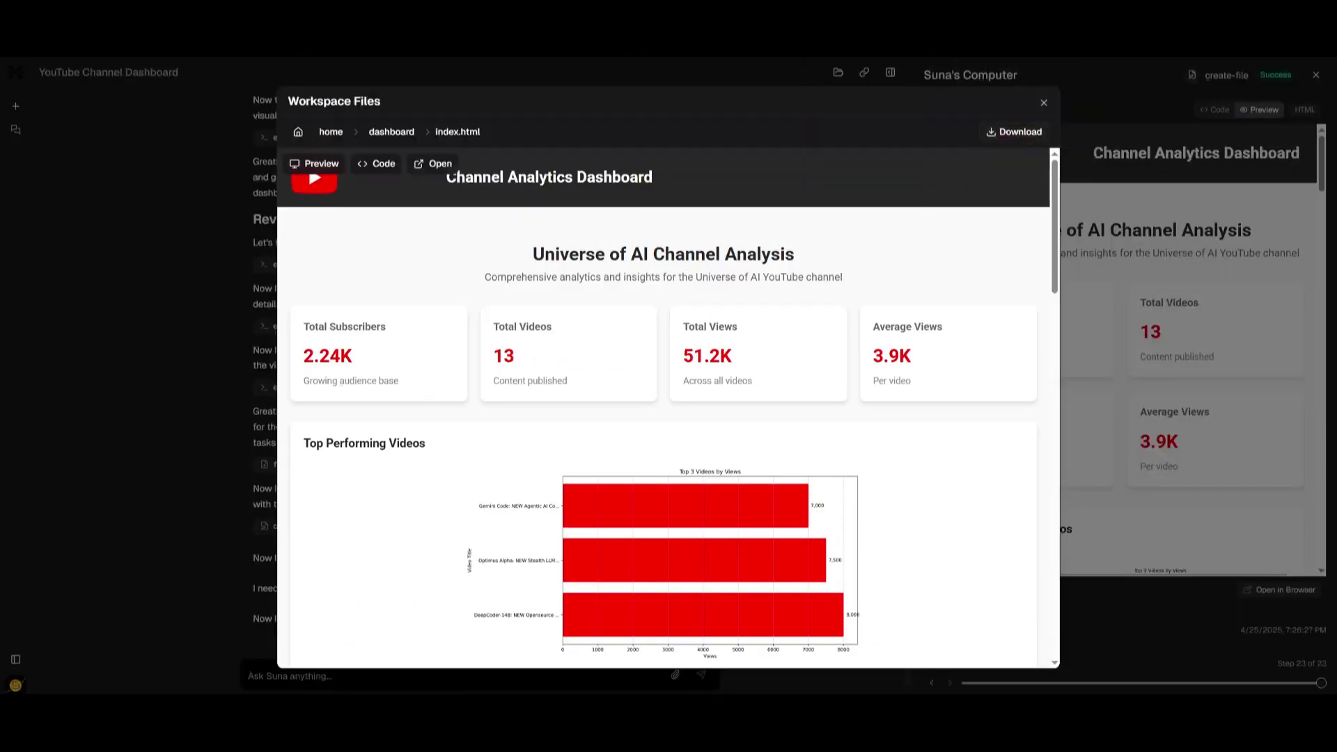
Close the Workspace Files preview and show index.html in the Code tab beside the original request.
{"action": "left_click", "coordinate": [147, 138]}
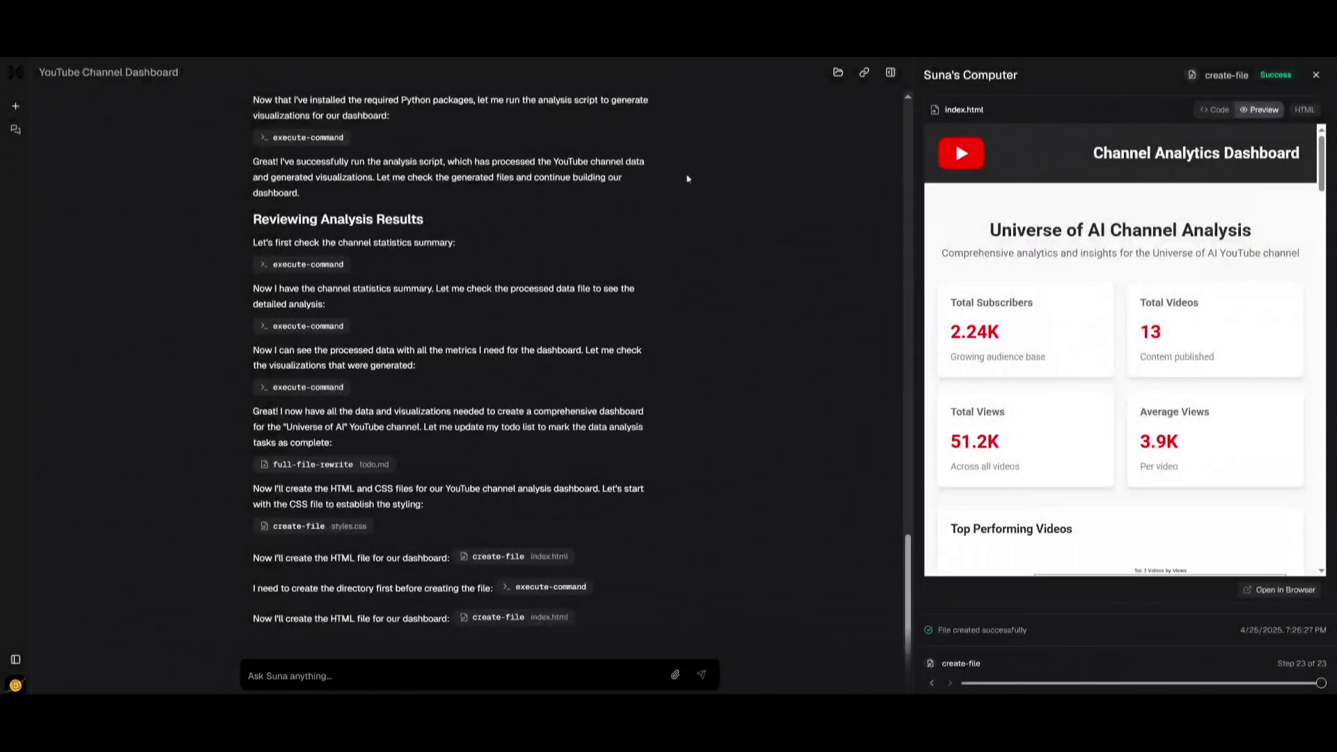
{"action": "left_click", "coordinate": [1215, 109]}
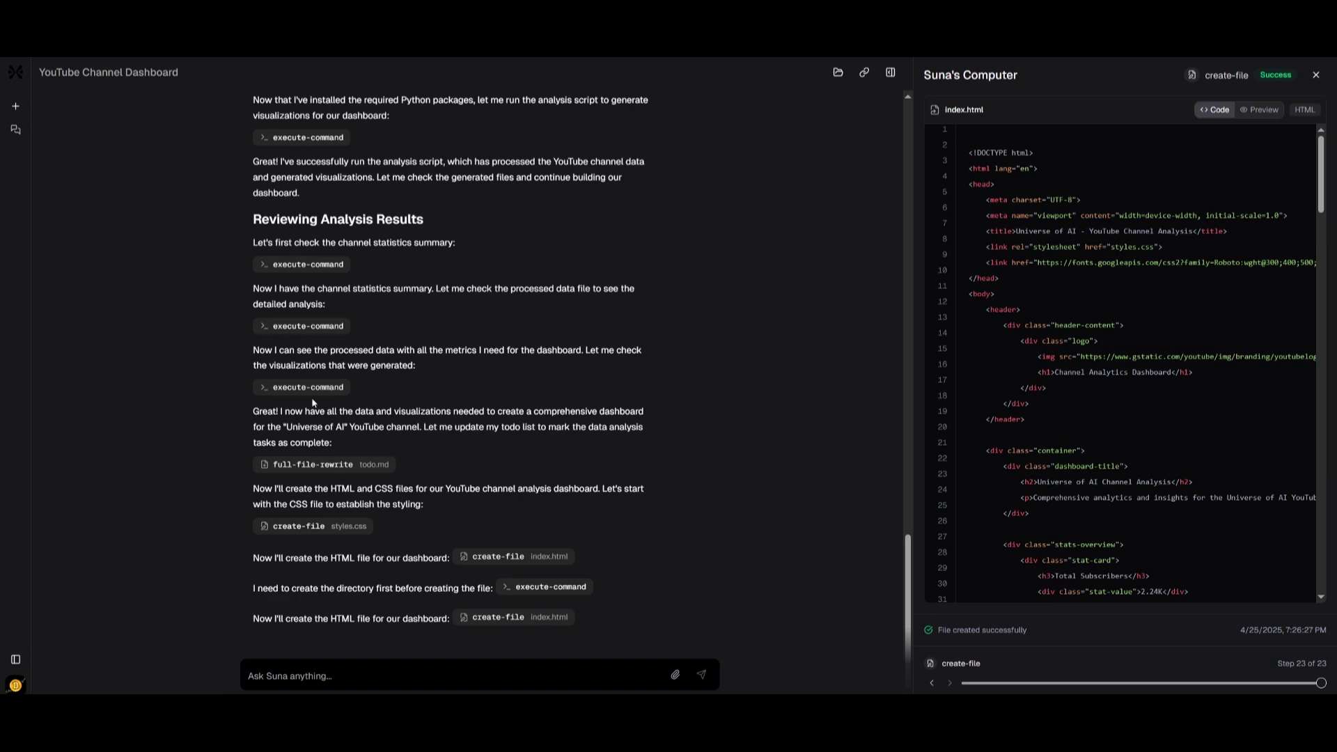
{"action": "scroll", "coordinate": [202, 338], "scroll_direction": "up", "scroll_amount": 20}
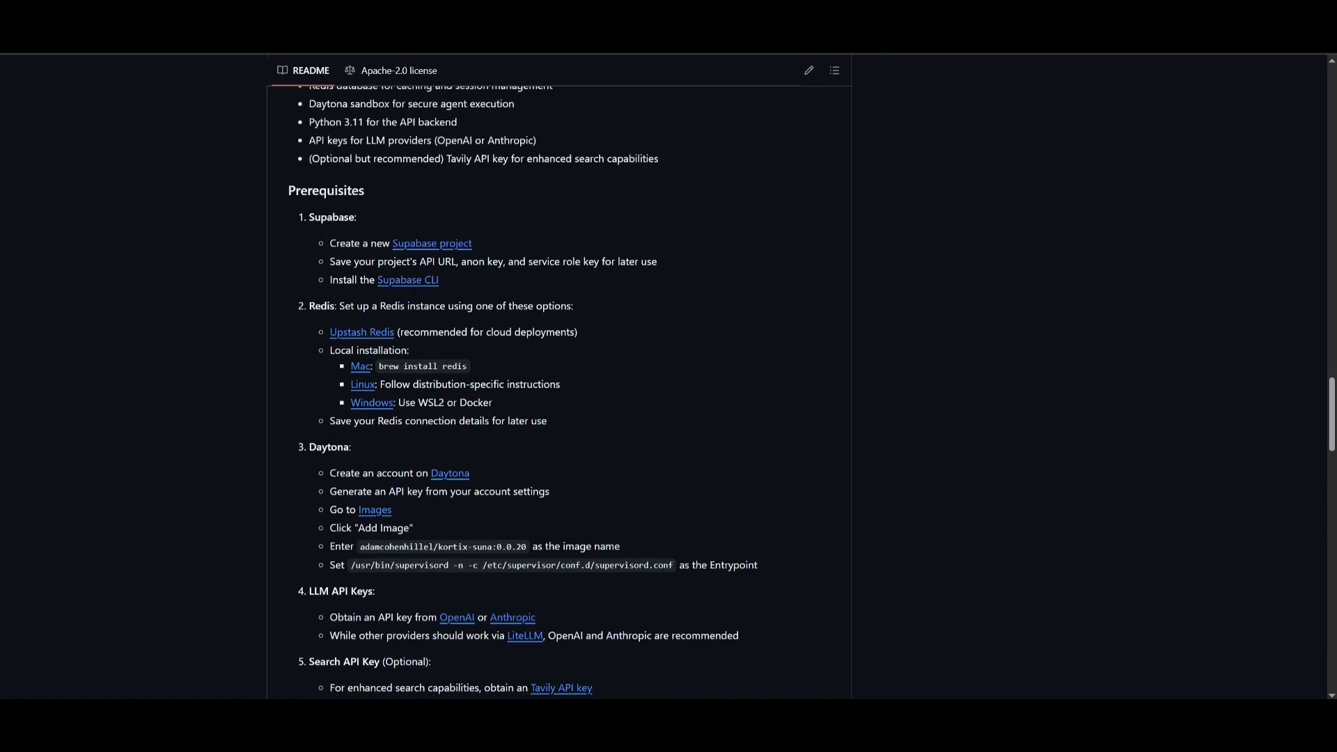
{"action": "scroll", "coordinate": [557, 390], "scroll_direction": "up", "scroll_amount": 3}
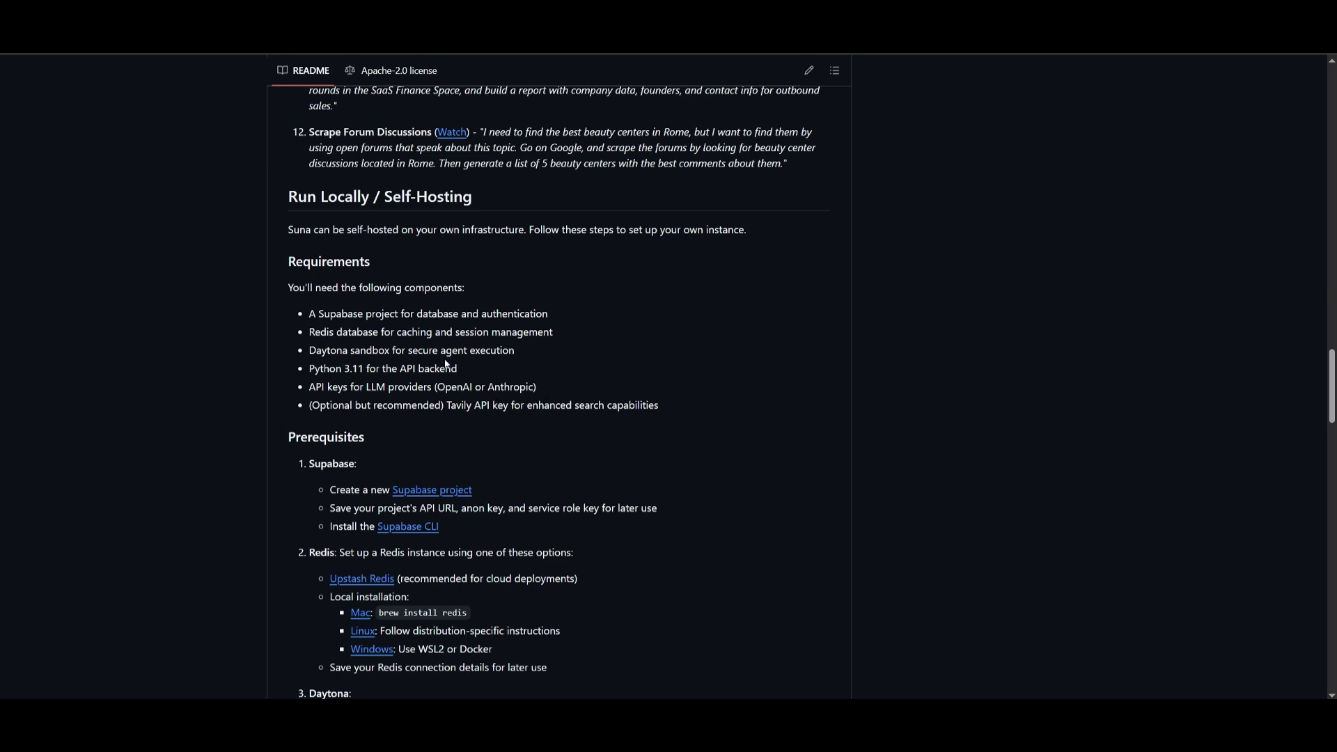
{"action": "scroll", "coordinate": [332, 346], "scroll_direction": "down", "scroll_amount": 2}
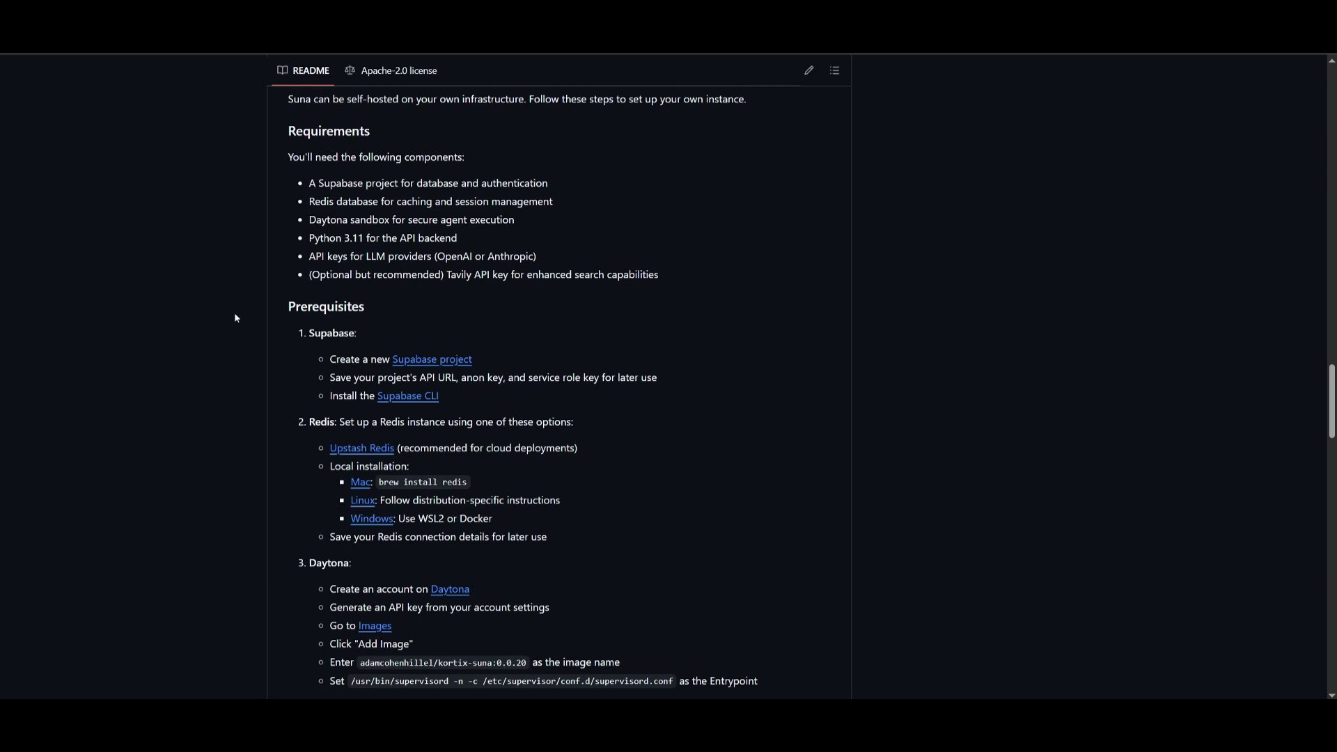
{"action": "scroll", "coordinate": [301, 353], "scroll_direction": "down", "scroll_amount": 3}
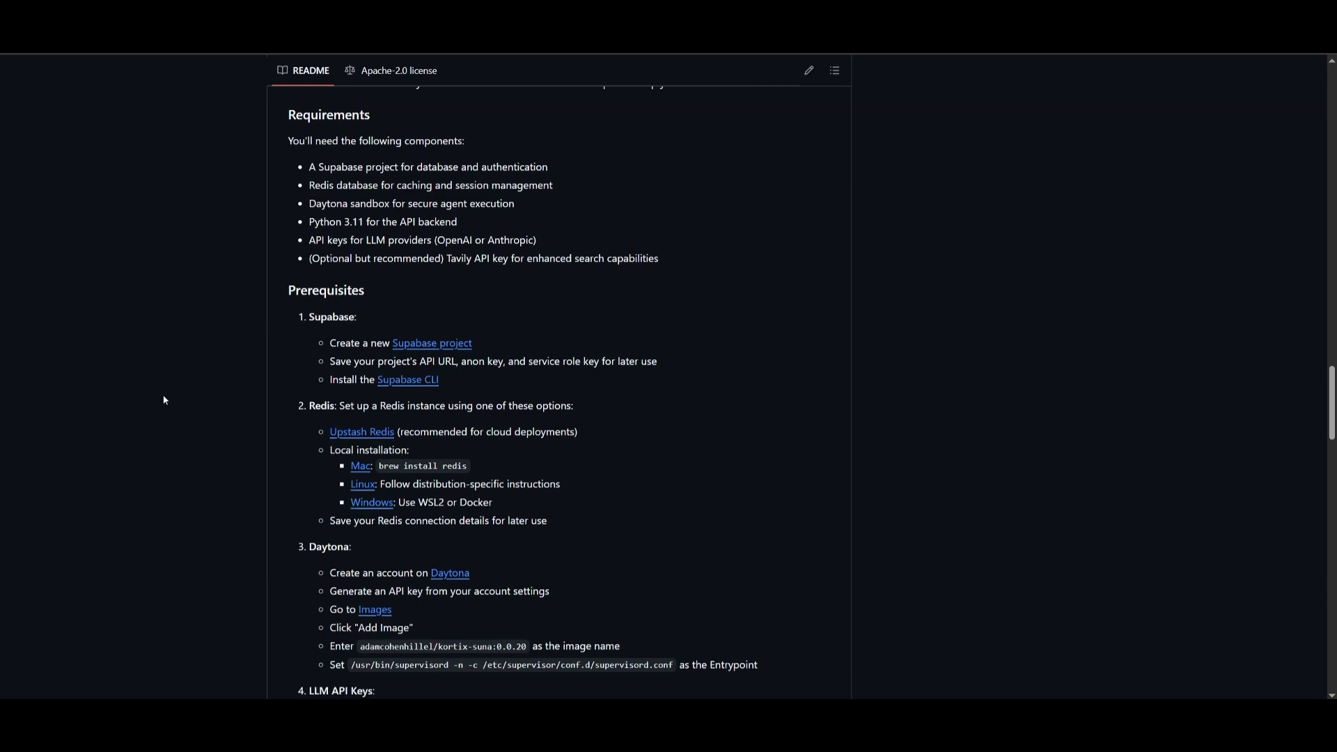
{"action": "scroll", "coordinate": [236, 555], "scroll_direction": "down", "scroll_amount": 6}
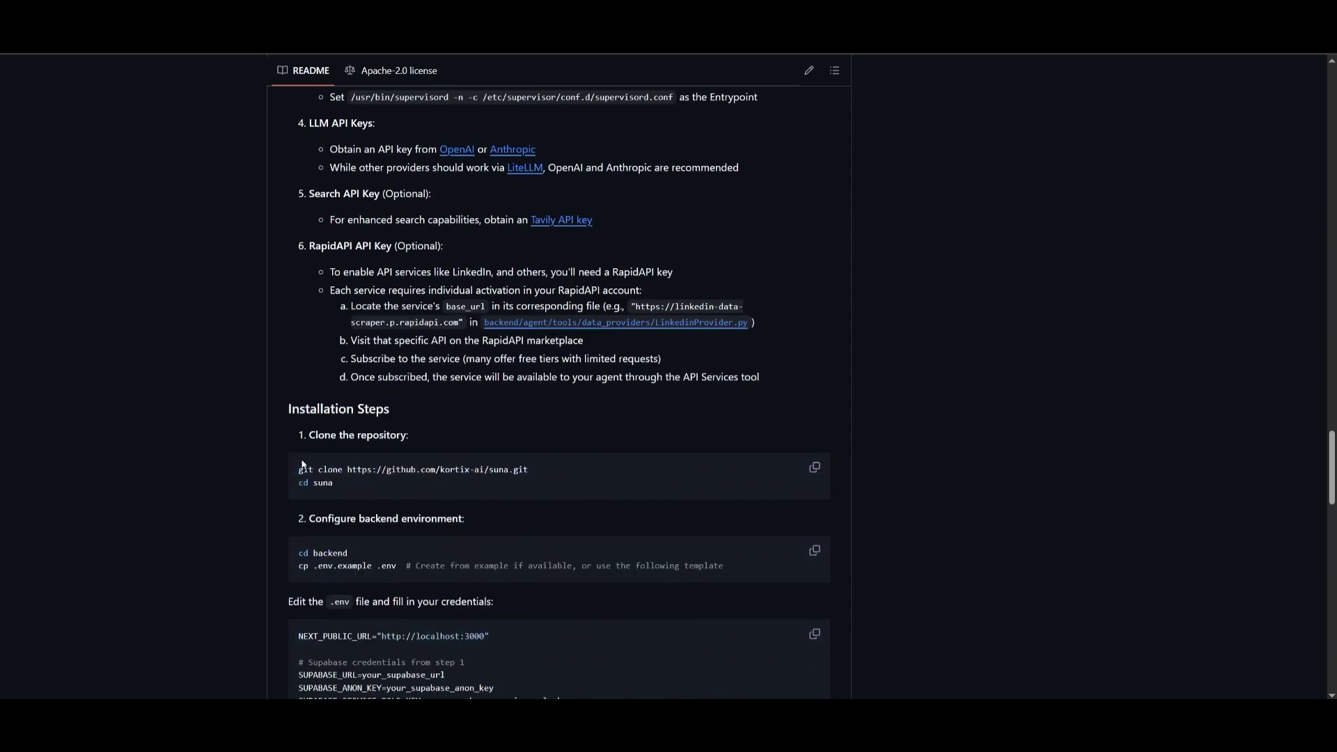
{"action": "left_click_drag", "start_coordinate": [296, 469], "coordinate": [558, 475]}
{"action": "key", "text": "ctrl+c"}
{"action": "key", "text": "super"}
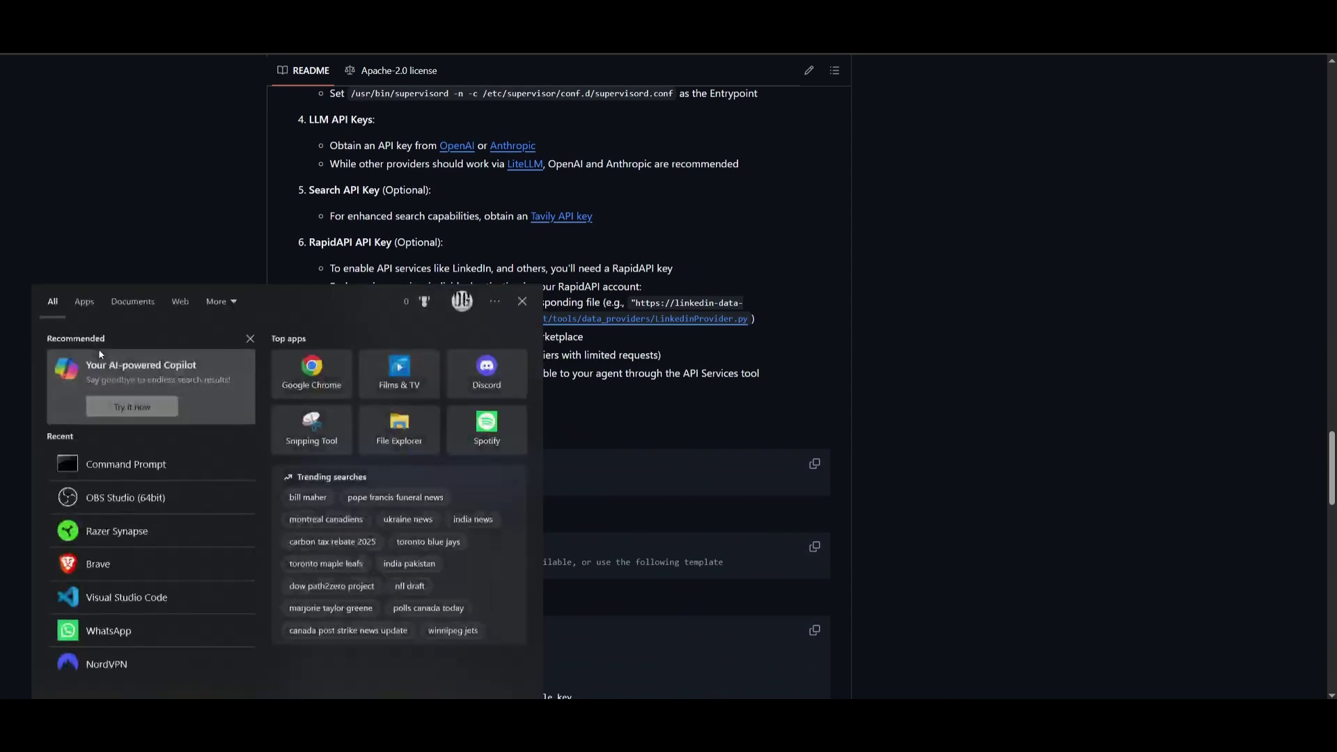
{"action": "left_click", "coordinate": [111, 463]}
{"action": "key", "text": "ctrl+v"}
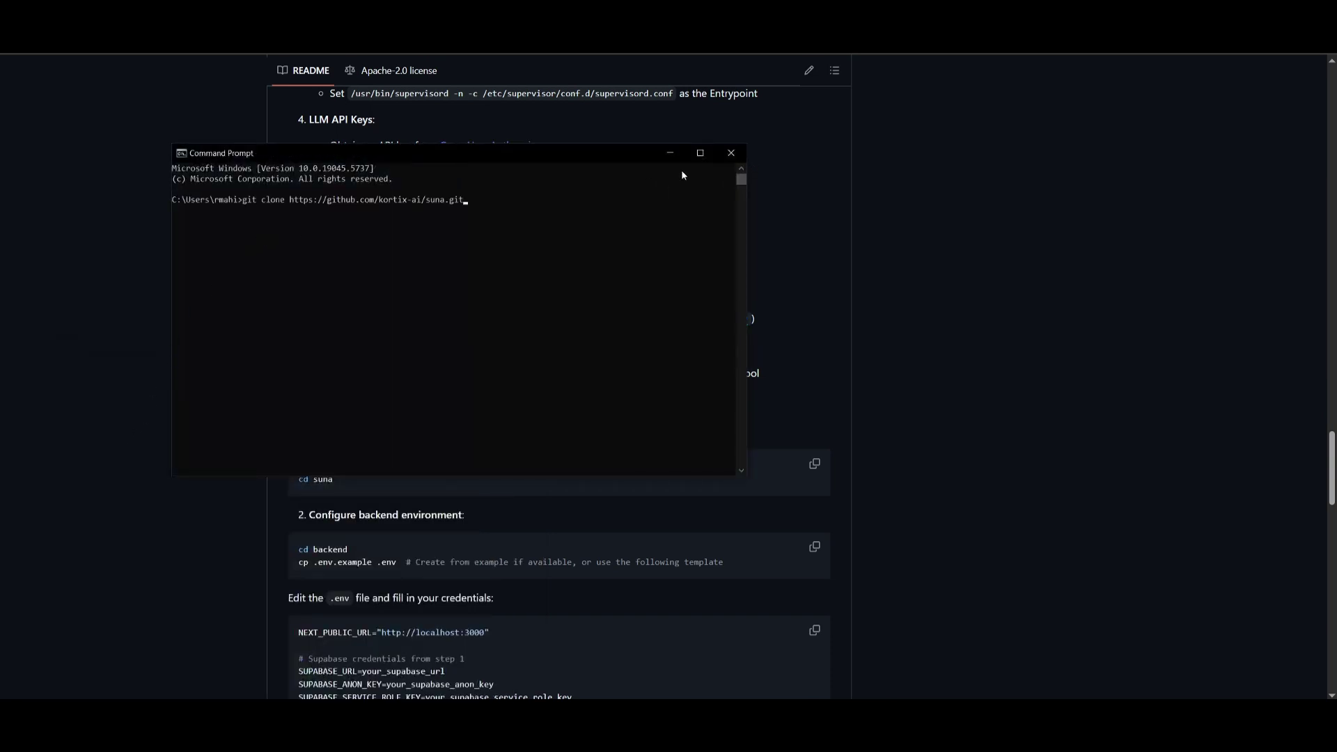
{"action": "left_click", "coordinate": [731, 153]}
{"action": "left_click_drag", "start_coordinate": [362, 478], "coordinate": [286, 482]}
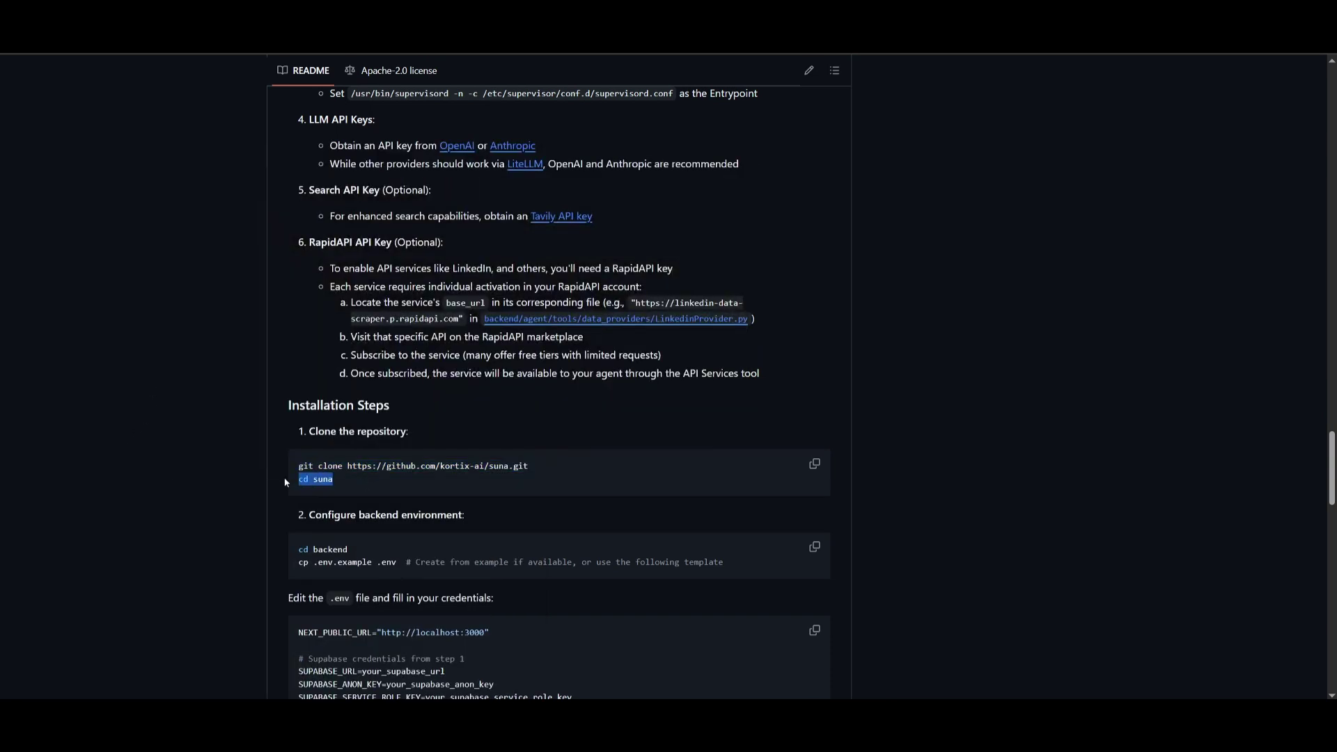
{"action": "left_click", "coordinate": [305, 479]}
{"action": "scroll", "coordinate": [198, 445], "scroll_direction": "down", "scroll_amount": 3}
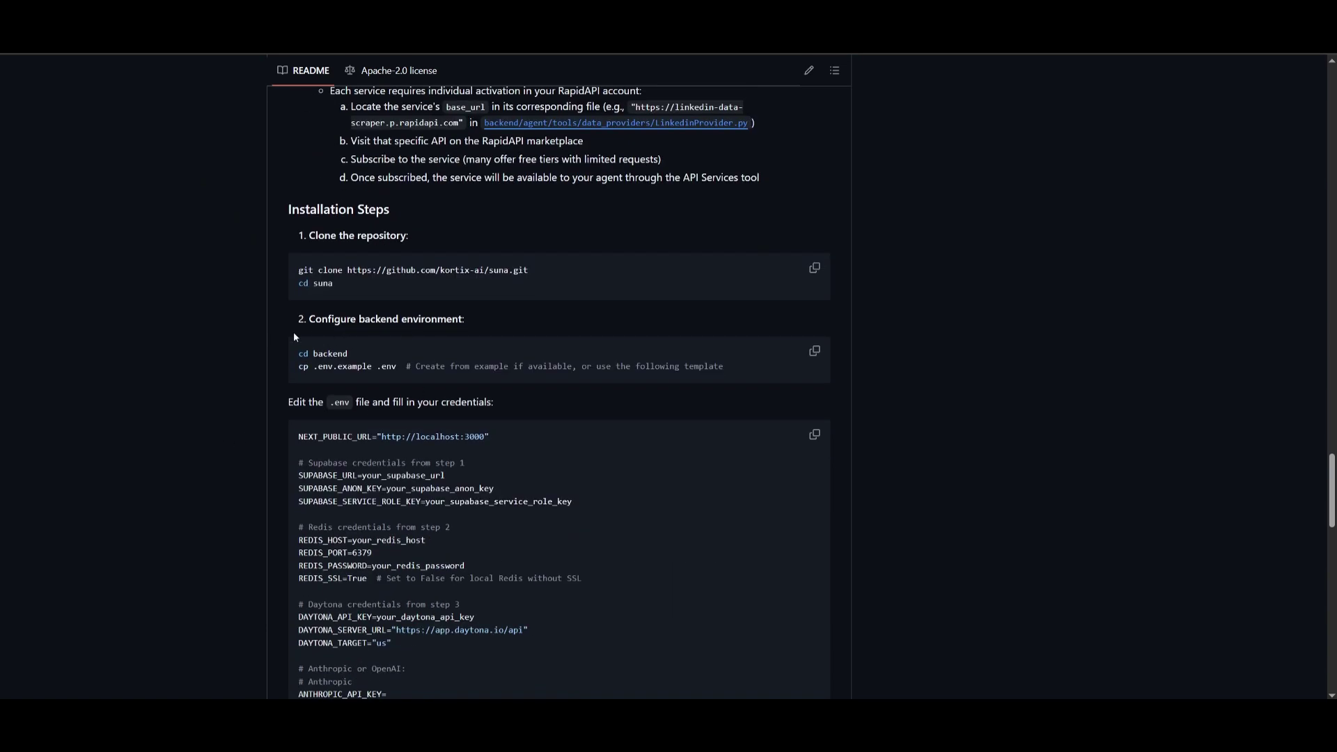
{"action": "scroll", "coordinate": [244, 340], "scroll_direction": "down", "scroll_amount": 2}
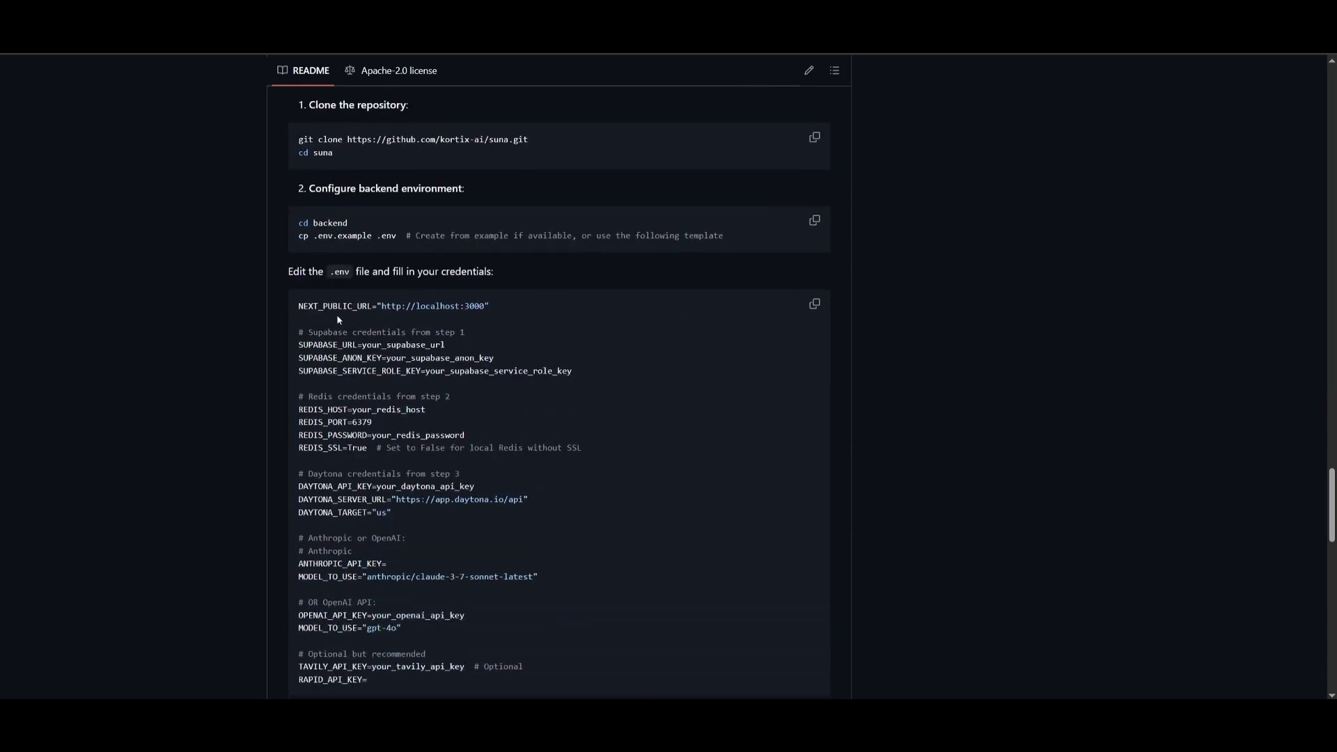
{"action": "left_click_drag", "start_coordinate": [298, 304], "coordinate": [415, 486]}
{"action": "scroll", "coordinate": [616, 522], "scroll_direction": "down", "scroll_amount": 3}
{"action": "left_click", "coordinate": [416, 485]}
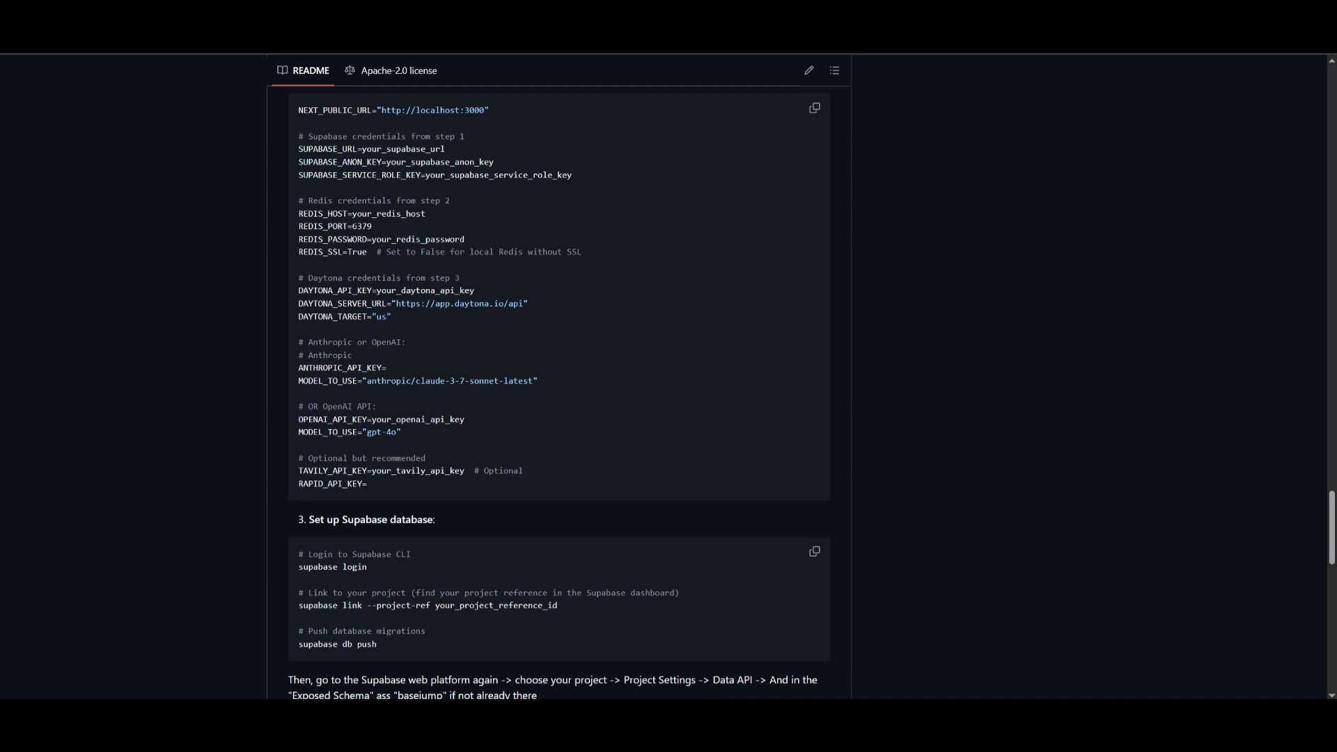
{"action": "scroll", "coordinate": [290, 316], "scroll_direction": "down", "scroll_amount": 4}
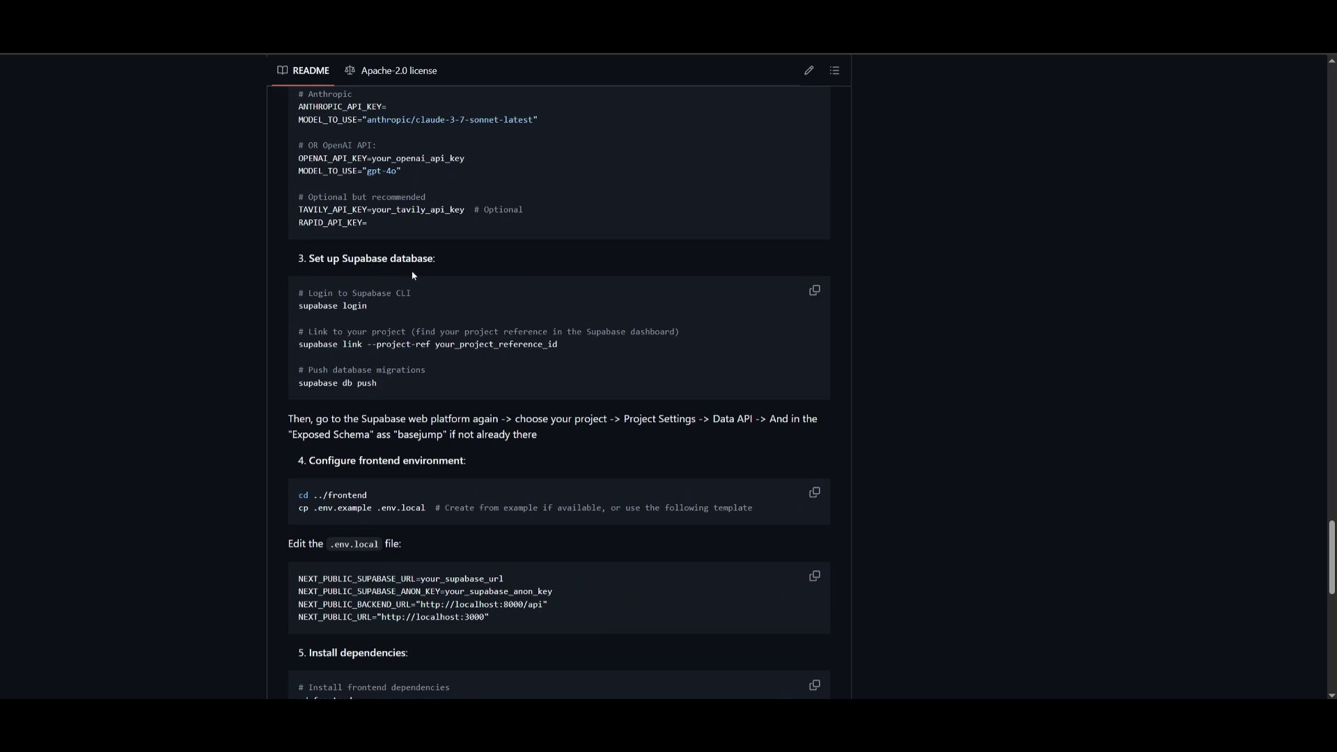
{"action": "scroll", "coordinate": [559, 390], "scroll_direction": "down", "scroll_amount": 4}
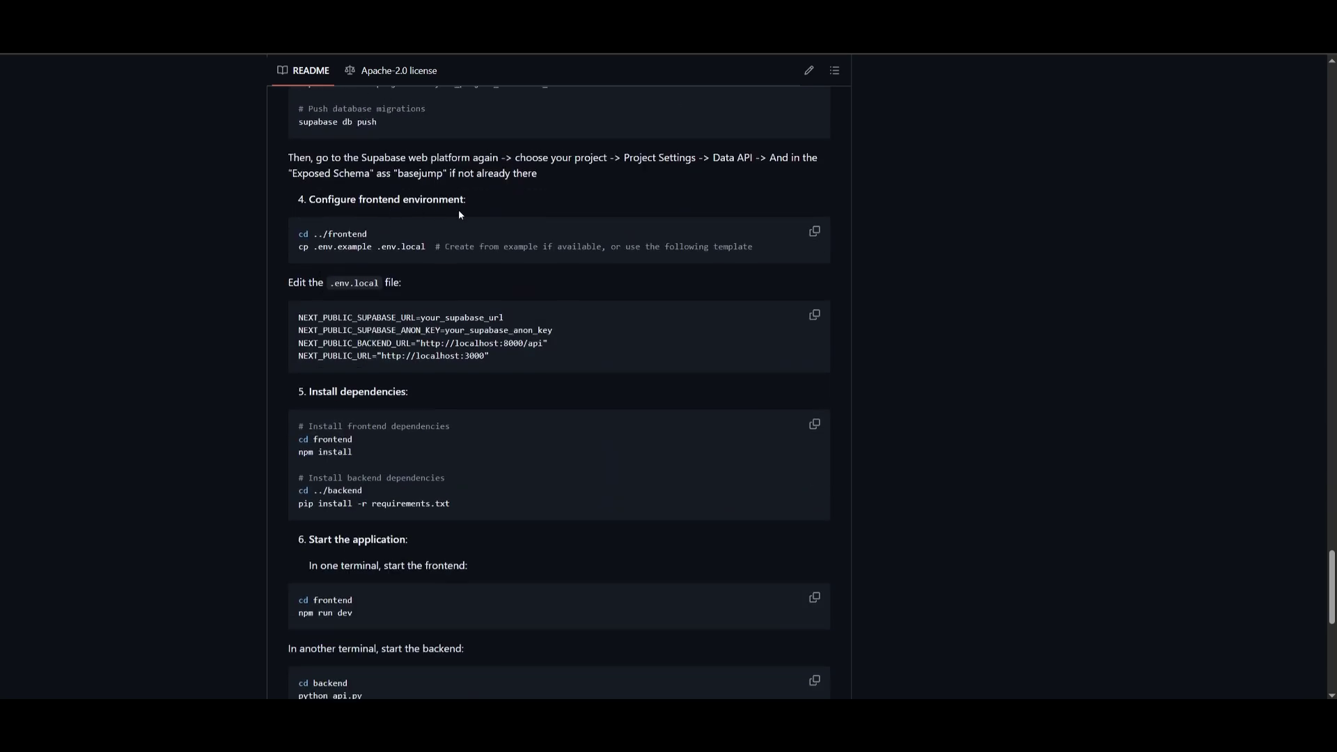
{"action": "scroll", "coordinate": [298, 376], "scroll_direction": "up", "scroll_amount": 1}
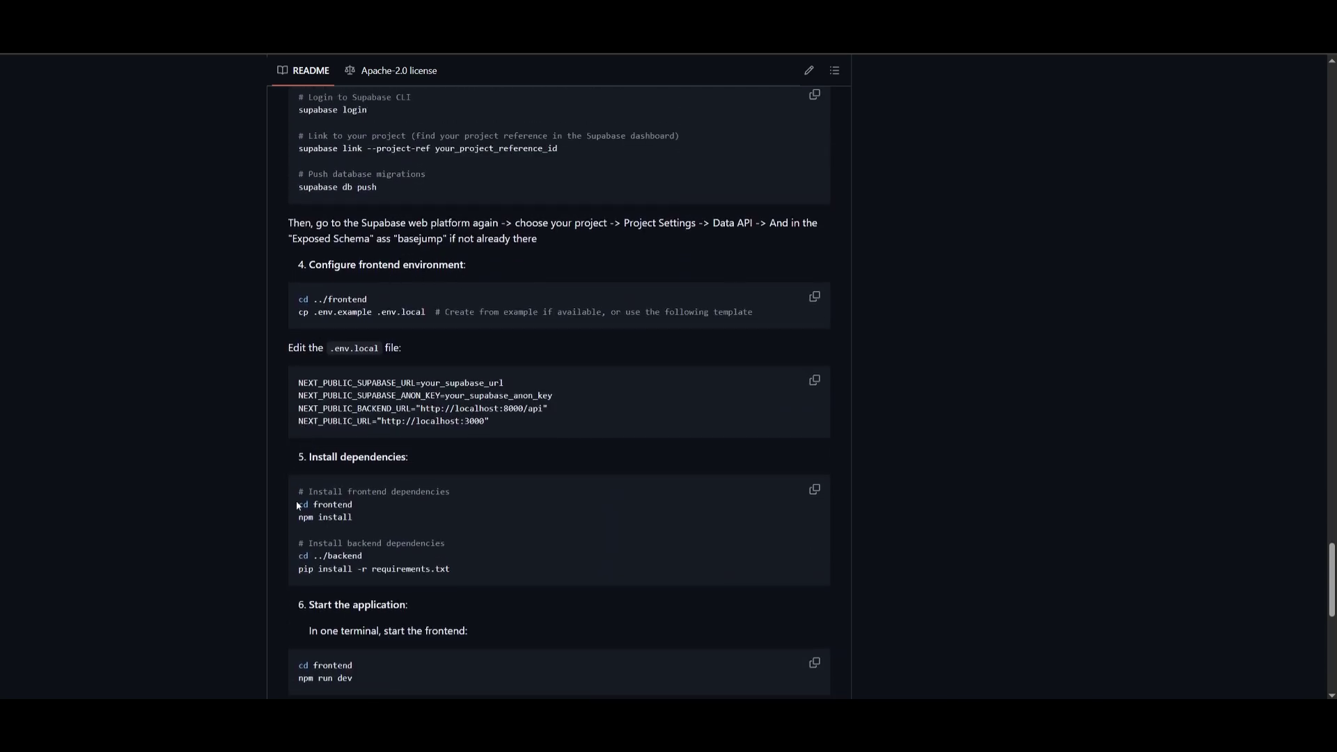
{"action": "left_click_drag", "start_coordinate": [455, 492], "coordinate": [374, 496]}
{"action": "left_click", "coordinate": [376, 502]}
{"action": "scroll", "coordinate": [390, 505], "scroll_direction": "down", "scroll_amount": 4}
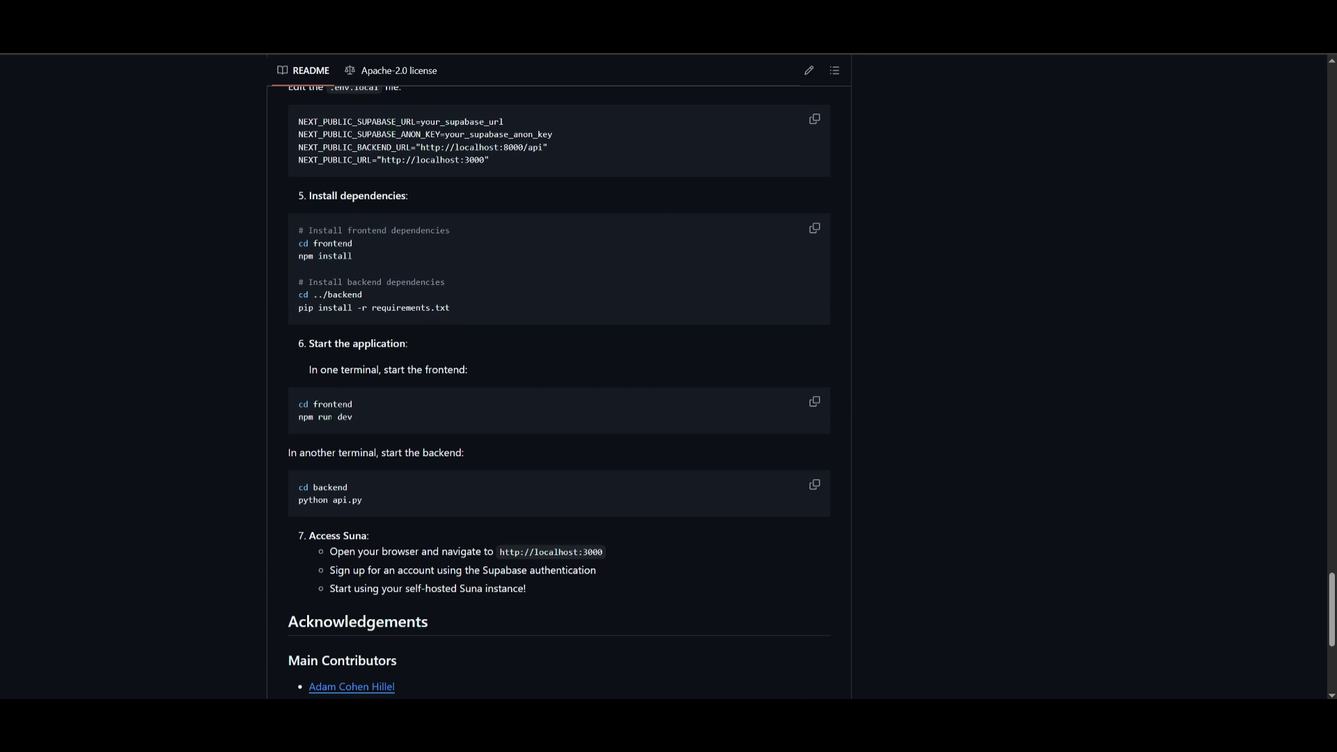
Scroll the Kortix AI homepage from Pricing up to the hero, down to See Suna in action, and back.
{"action": "scroll", "coordinate": [329, 478], "scroll_direction": "down", "scroll_amount": 3}
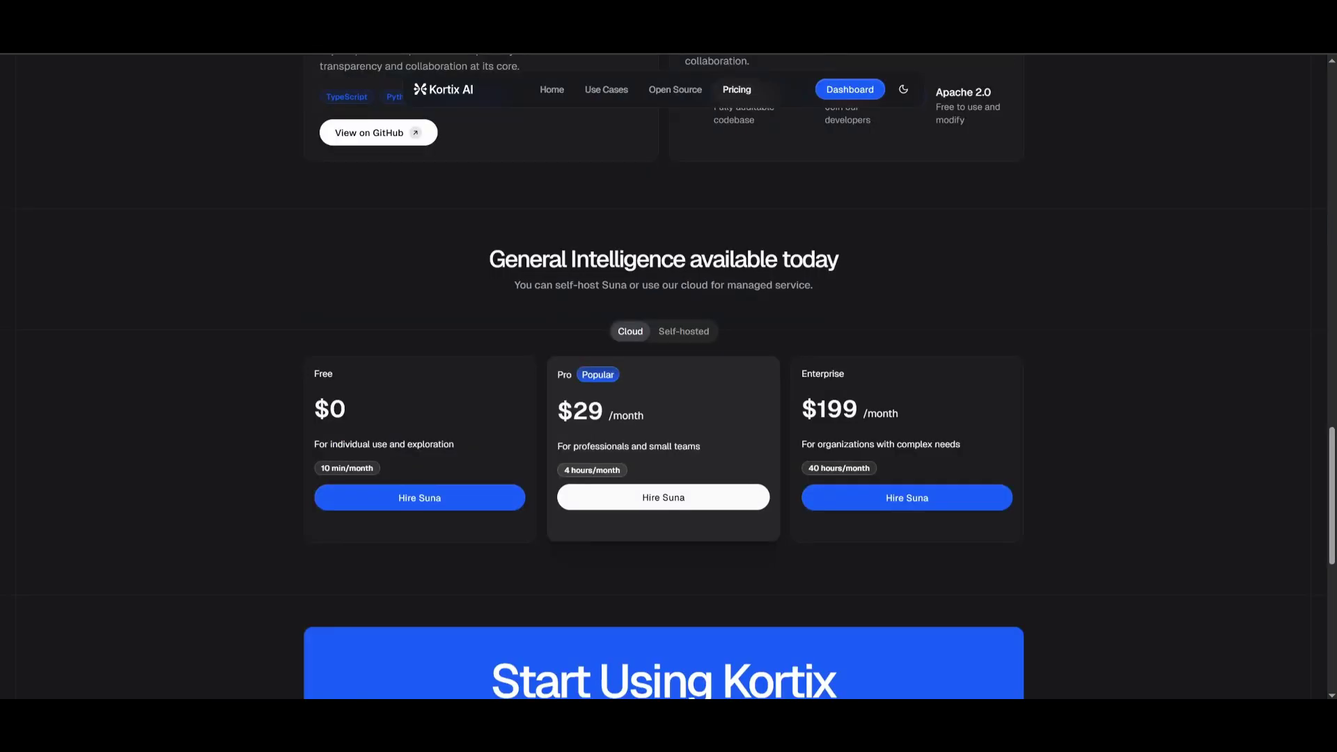
{"action": "scroll", "coordinate": [983, 301], "scroll_direction": "up", "scroll_amount": 20}
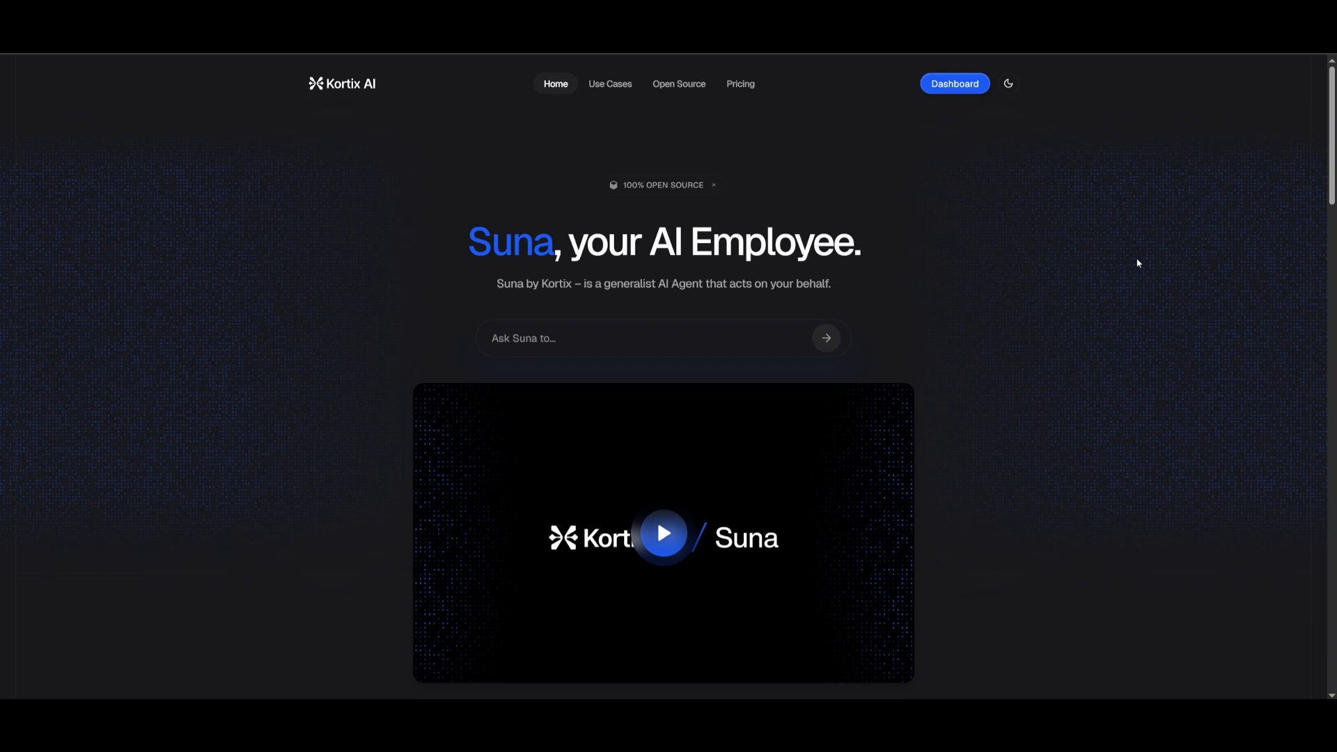
{"action": "scroll", "coordinate": [588, 299], "scroll_direction": "down", "scroll_amount": 6}
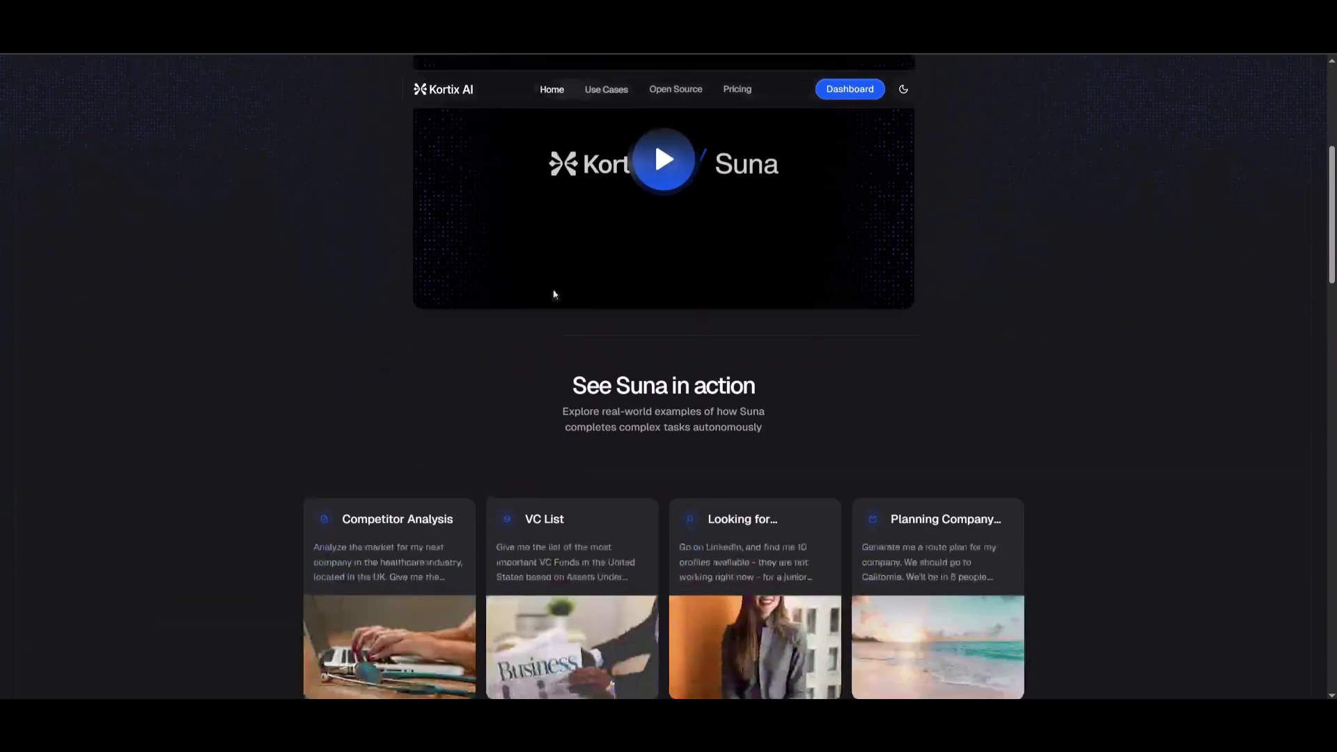
{"action": "scroll", "coordinate": [1178, 363], "scroll_direction": "up", "scroll_amount": 7}
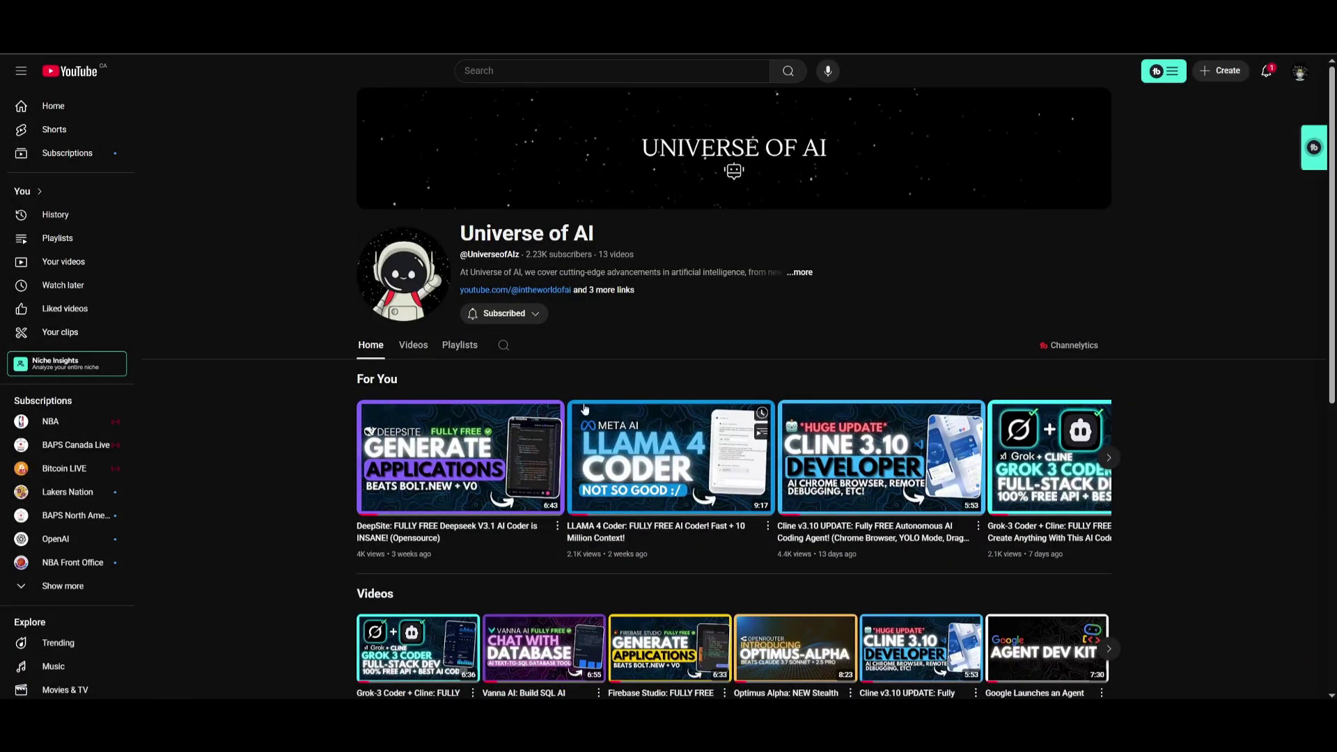
Show the Universe of AI Videos tab and browse its 13 uploads down to Gemini 2.5 Pro Canvas.
{"action": "left_click", "coordinate": [414, 346]}
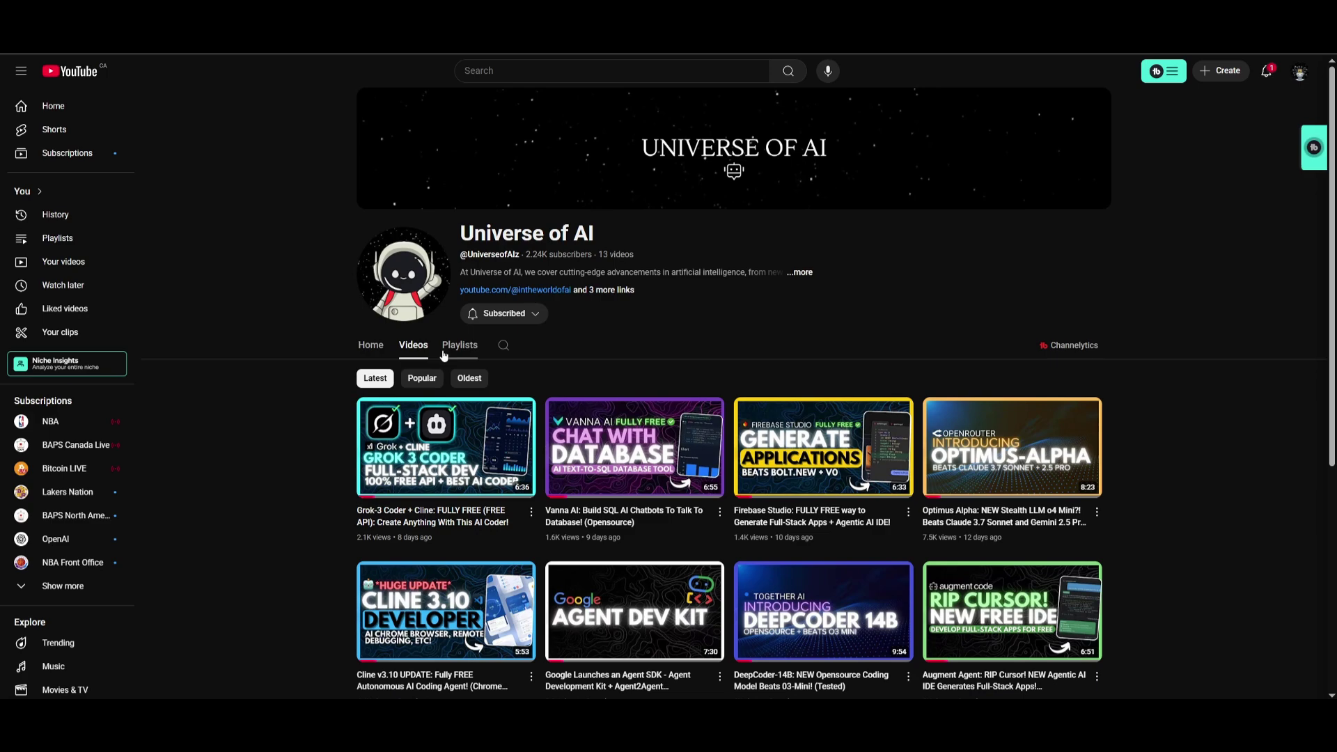
{"action": "scroll", "coordinate": [638, 90], "scroll_direction": "down", "scroll_amount": 2}
{"action": "scroll", "coordinate": [728, 209], "scroll_direction": "down", "scroll_amount": 3}
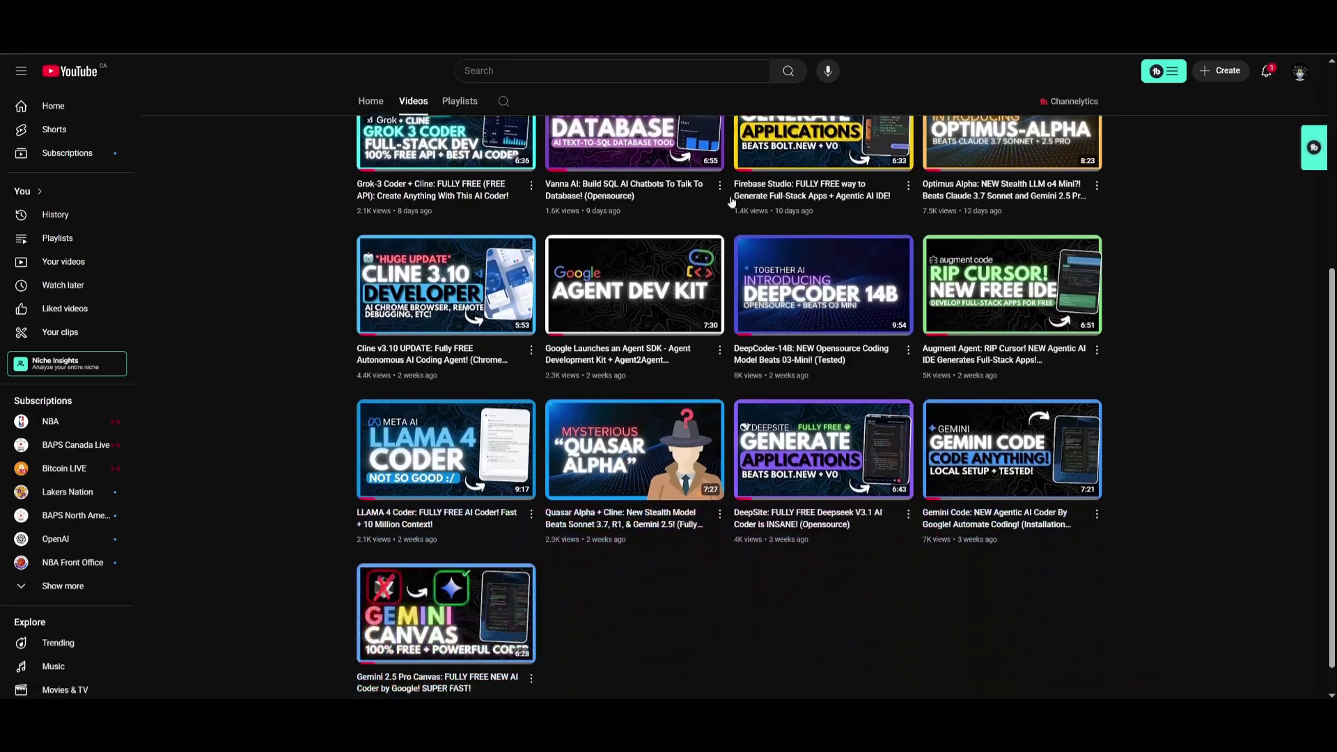